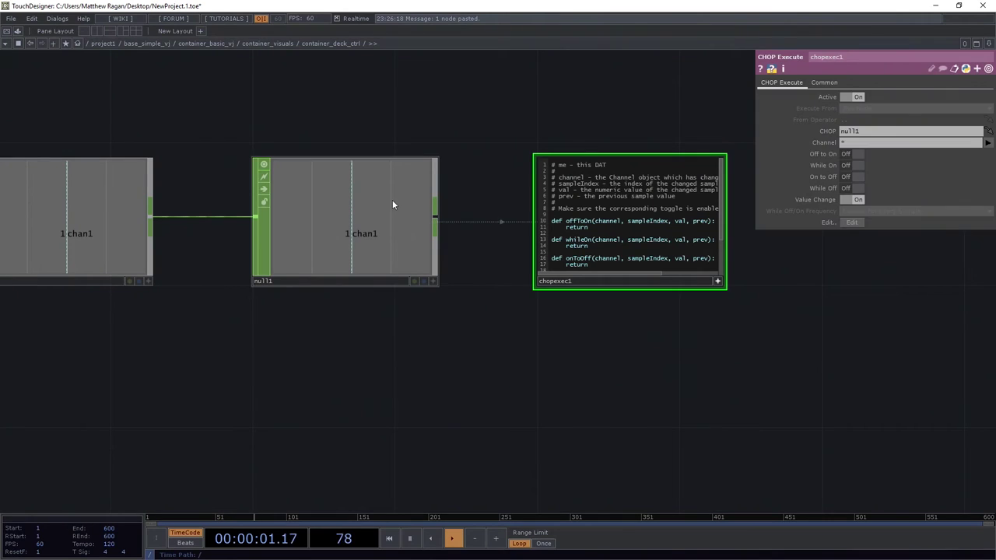
# - Set the cook type of the null1 operator to Selective
pyautogui.click(392, 203)
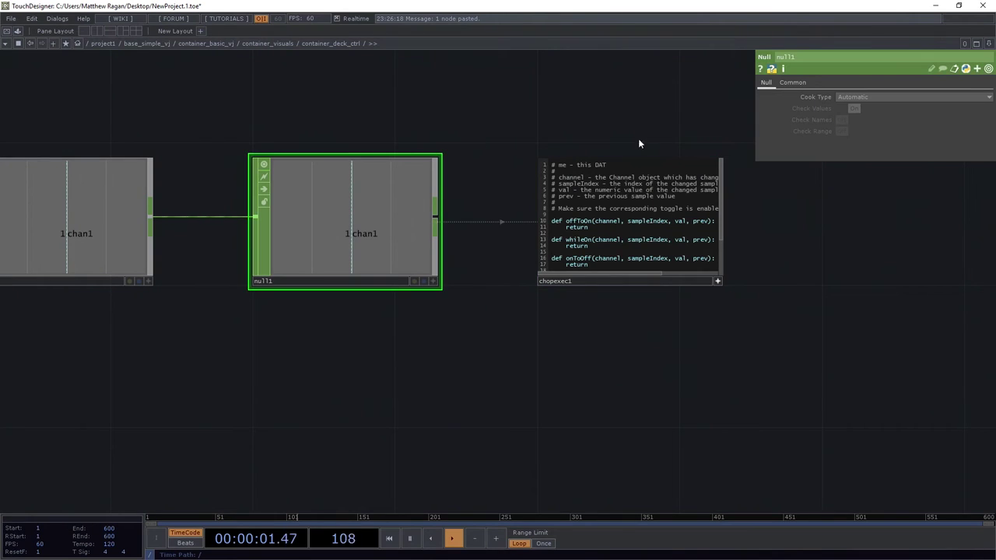
pyautogui.moveTo(397, 112); pyautogui.dragTo(486, 392)
pyautogui.click(875, 96)
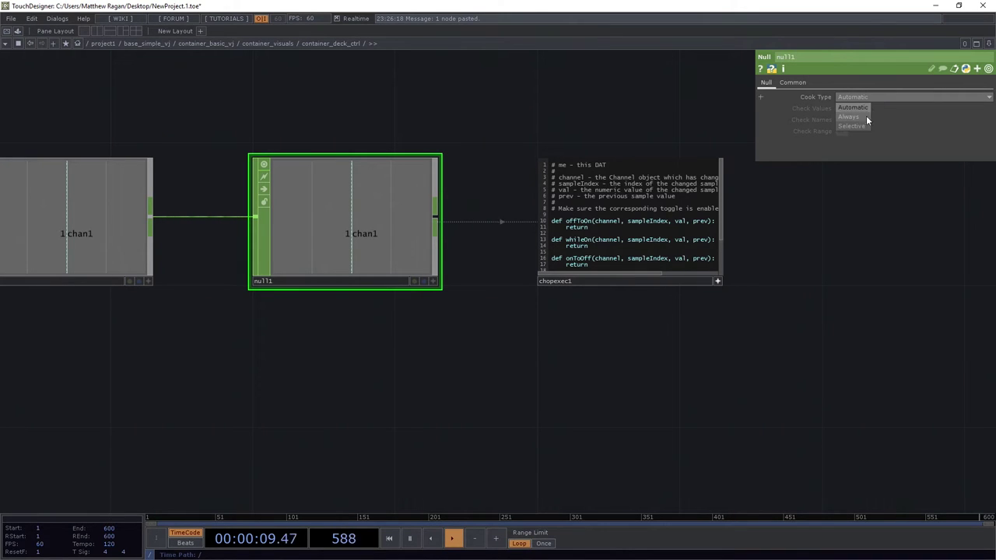
pyautogui.click(863, 127)
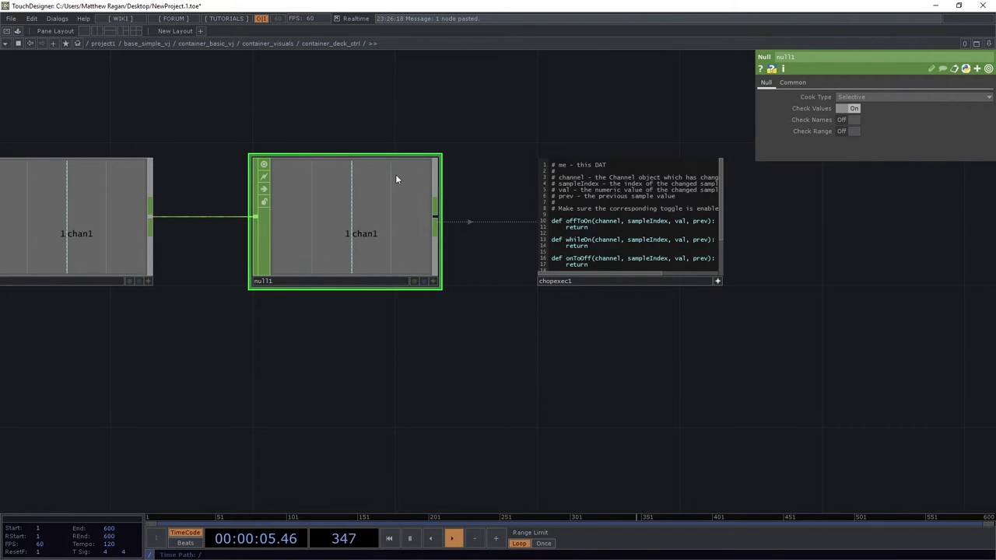
# - Test the deck controls by moving slider1 by hand and triggering the Deck A and Deck B buttons
pyautogui.scroll(-5, 428, 363)
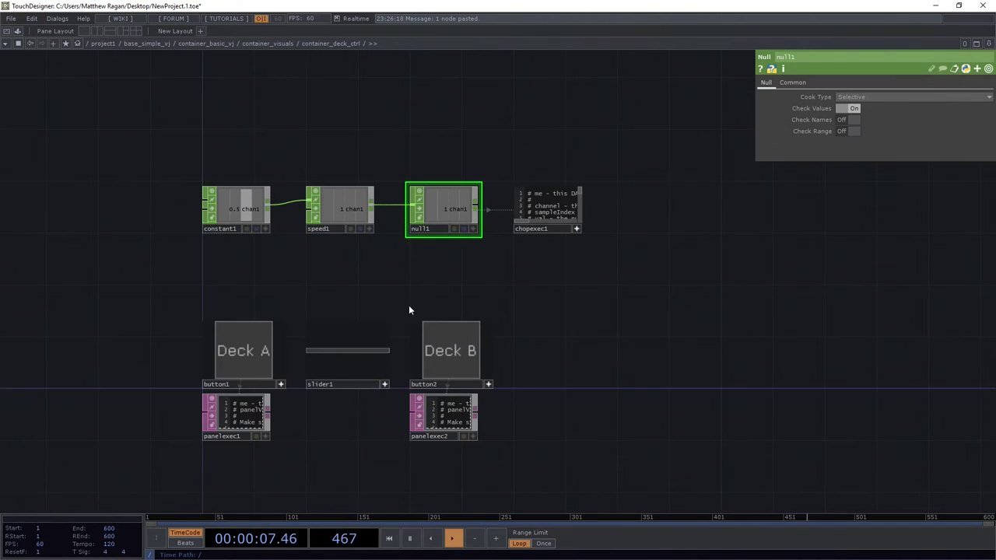
pyautogui.scroll(3, 408, 306)
pyautogui.moveTo(426, 298); pyautogui.dragTo(431, 200)
pyautogui.scroll(4, 412, 206)
pyautogui.click(409, 308)
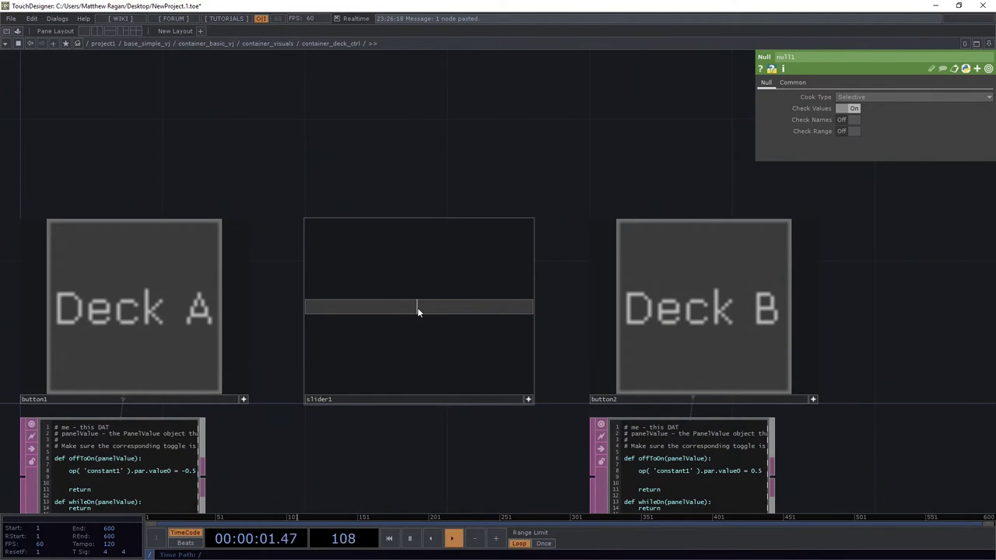
pyautogui.moveTo(417, 307); pyautogui.dragTo(455, 308)
pyautogui.moveTo(393, 312); pyautogui.dragTo(488, 313)
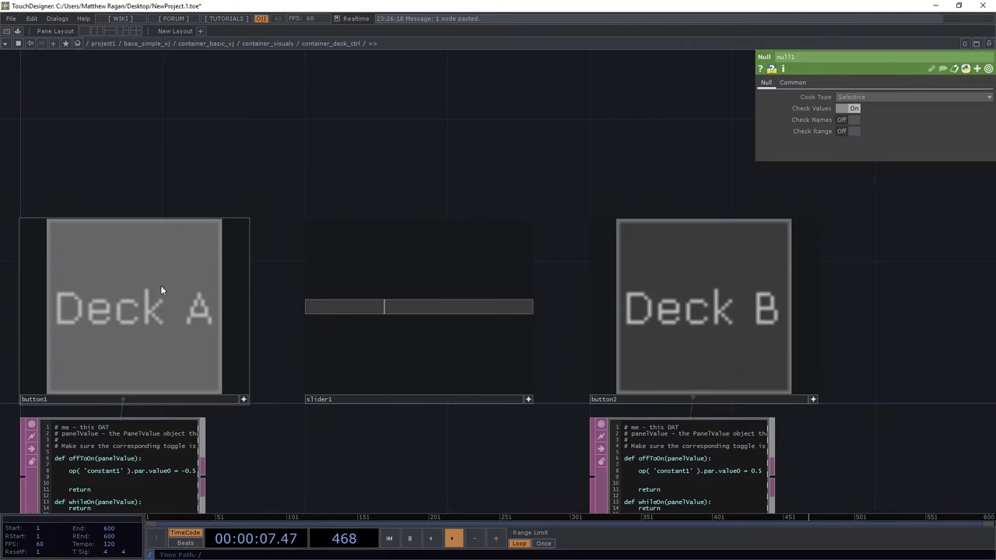
pyautogui.click(162, 286)
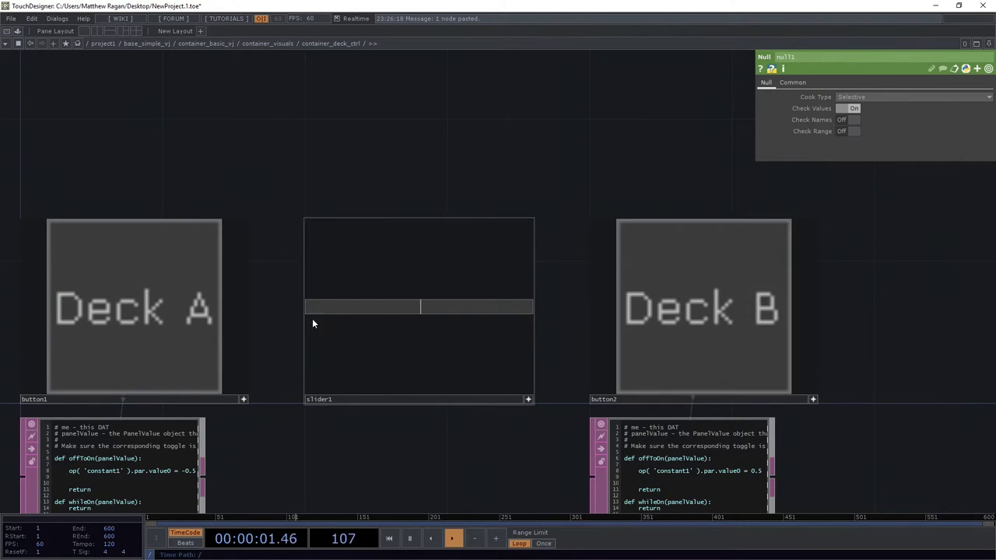
pyautogui.click(707, 300)
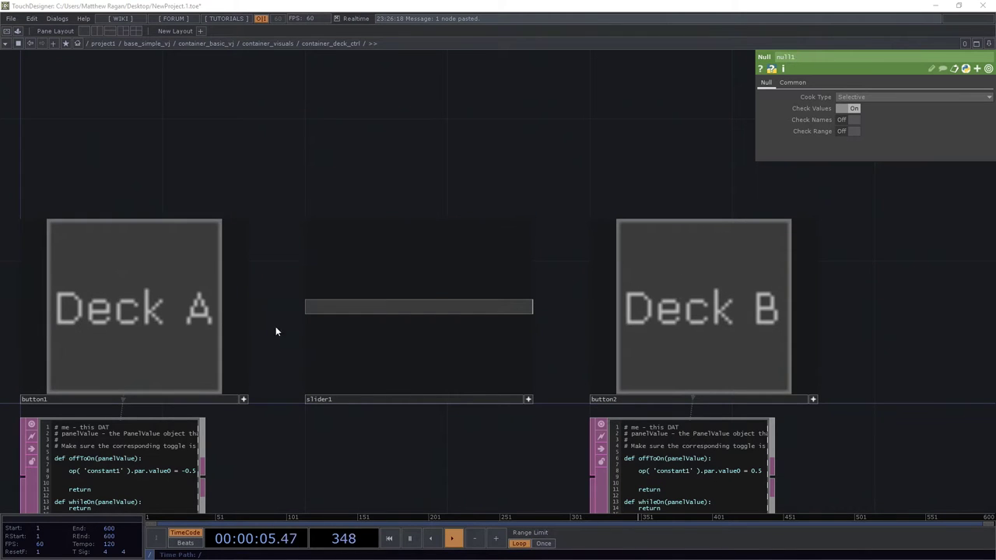
# - Examine the limit and reset settings of the speed1 operator
pyautogui.moveTo(391, 212); pyautogui.dragTo(339, 404)
pyautogui.moveTo(375, 162); pyautogui.dragTo(377, 224)
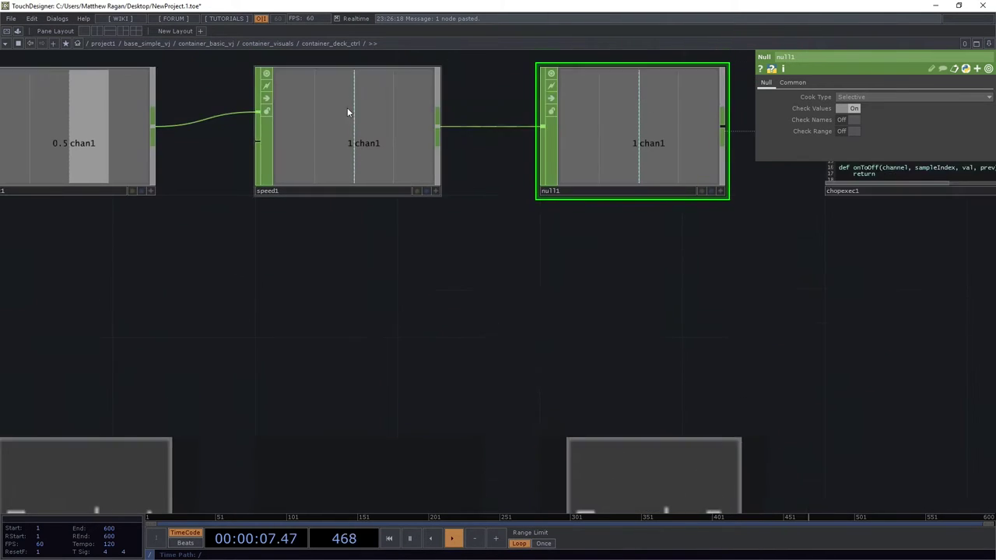
pyautogui.click(347, 109)
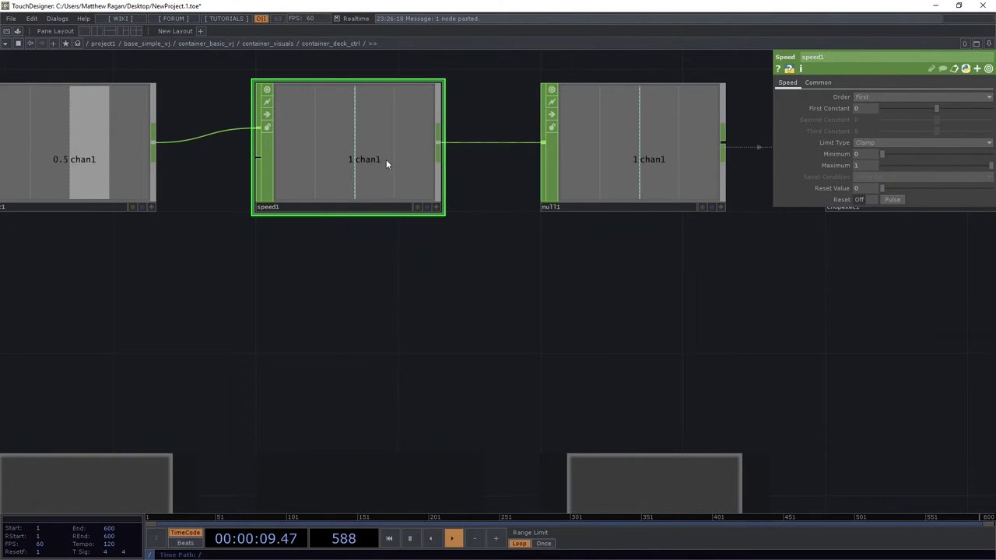
pyautogui.moveTo(526, 322); pyautogui.dragTo(569, 278)
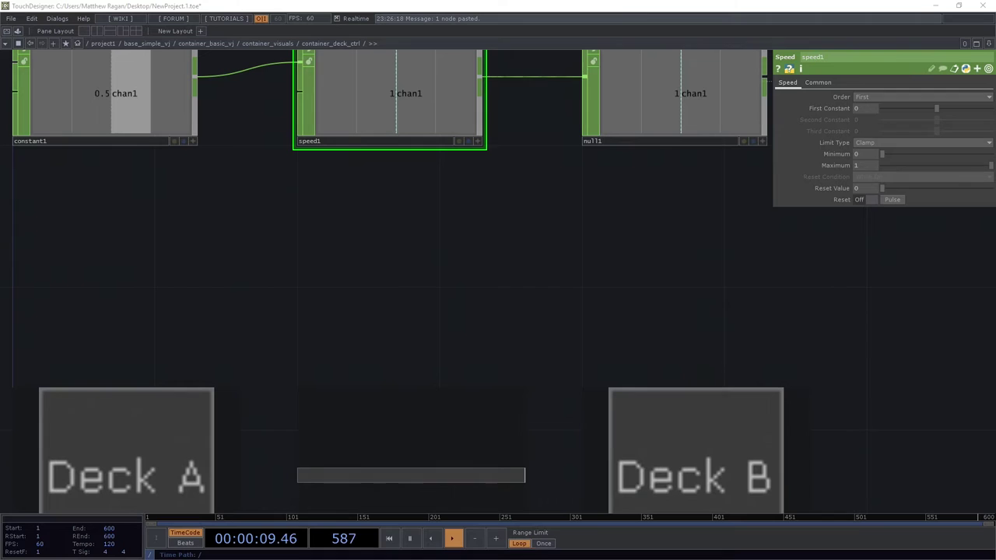
# - Duplicate panelexec2, place the copy beneath slider1 and assign slider1 as its panel
pyautogui.moveTo(523, 361); pyautogui.dragTo(434, 150)
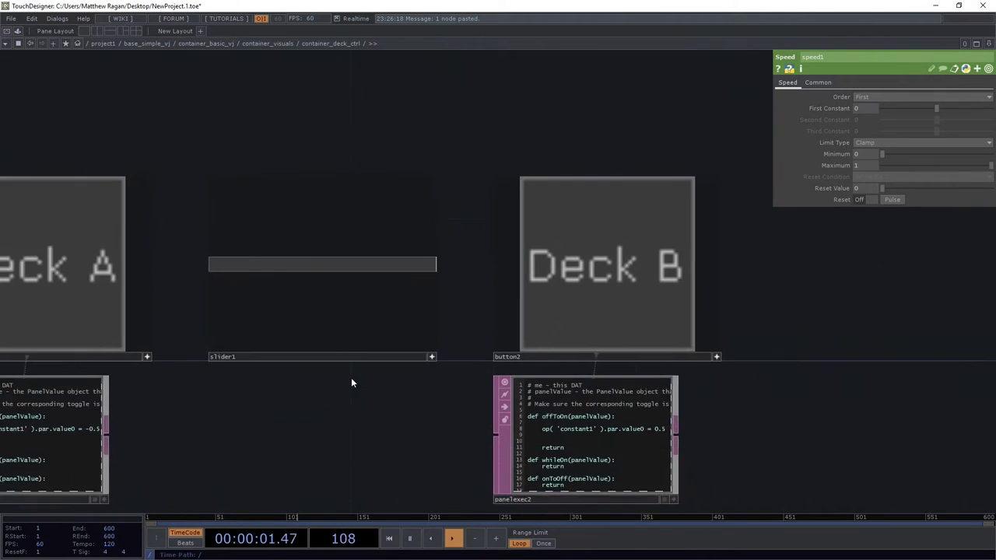
pyautogui.scroll(3, 360, 372)
pyautogui.click(467, 350)
pyautogui.moveTo(396, 407); pyautogui.dragTo(428, 299)
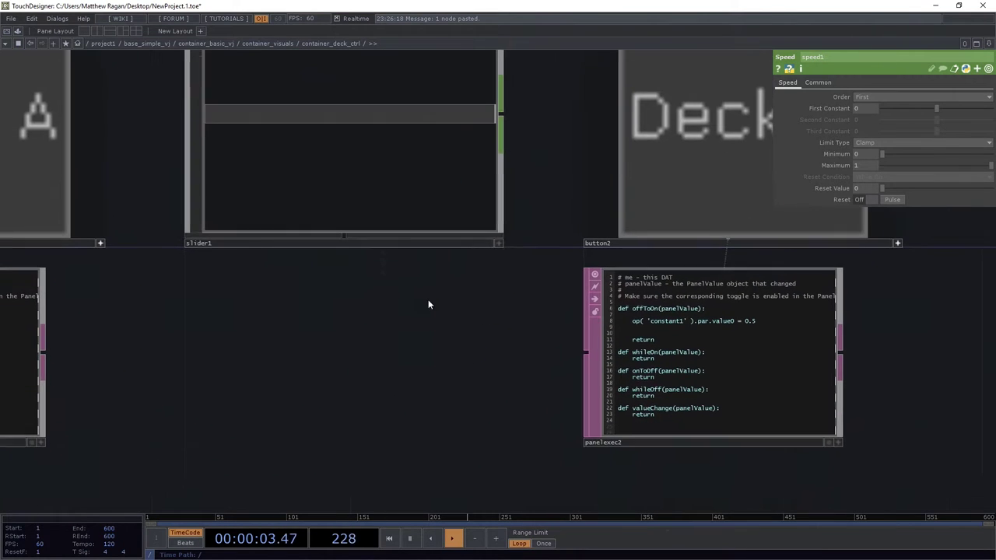
pyautogui.click(667, 444)
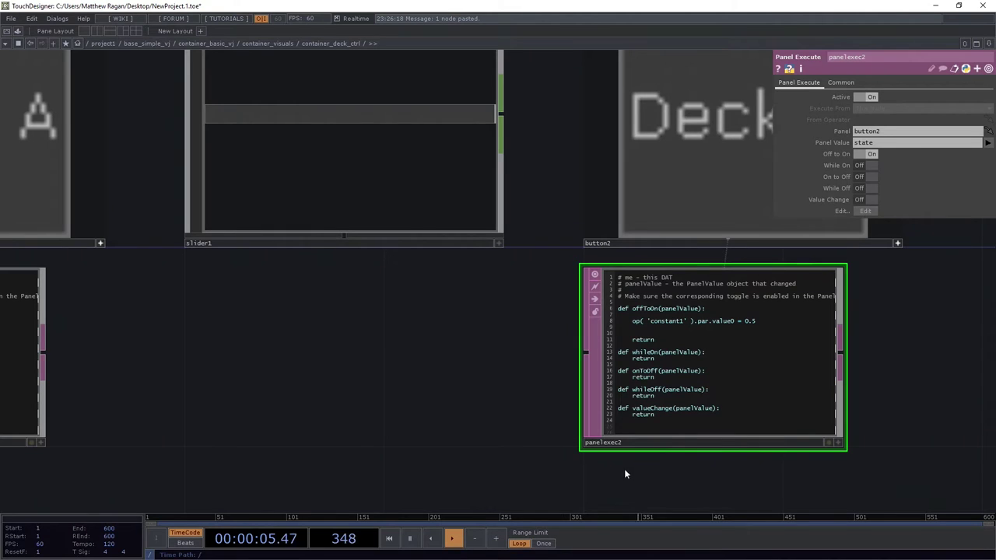
pyautogui.hotkey('ctrl', 'v')
pyautogui.moveTo(707, 500); pyautogui.dragTo(345, 288)
pyautogui.moveTo(342, 105); pyautogui.dragTo(348, 239)
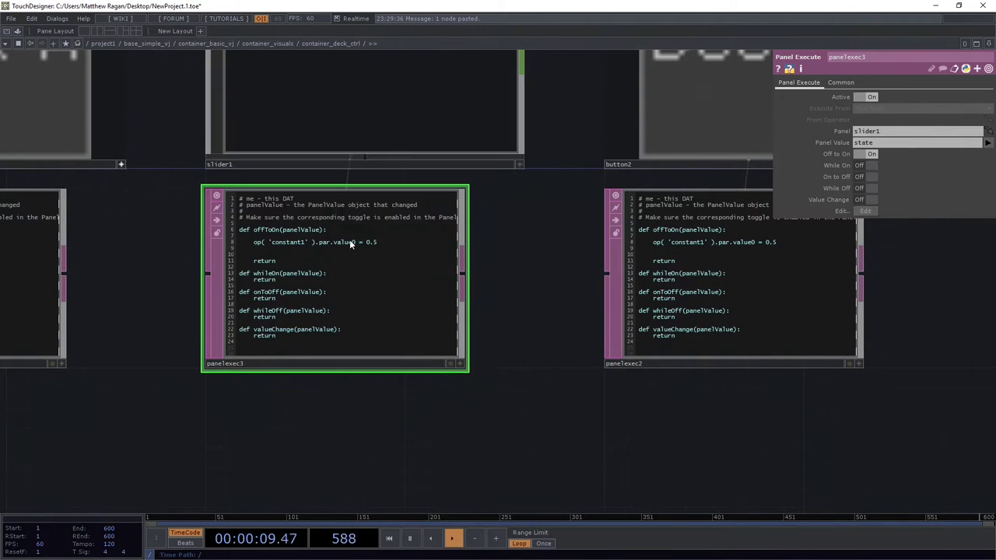
# - Delete the constant1 value assignment from the offToOn function in the Panel Execute script beneath slider1
pyautogui.moveTo(282, 388); pyautogui.dragTo(337, 387)
pyautogui.press('a')
pyautogui.moveTo(446, 241); pyautogui.dragTo(277, 240)
pyautogui.press('BackSpace')
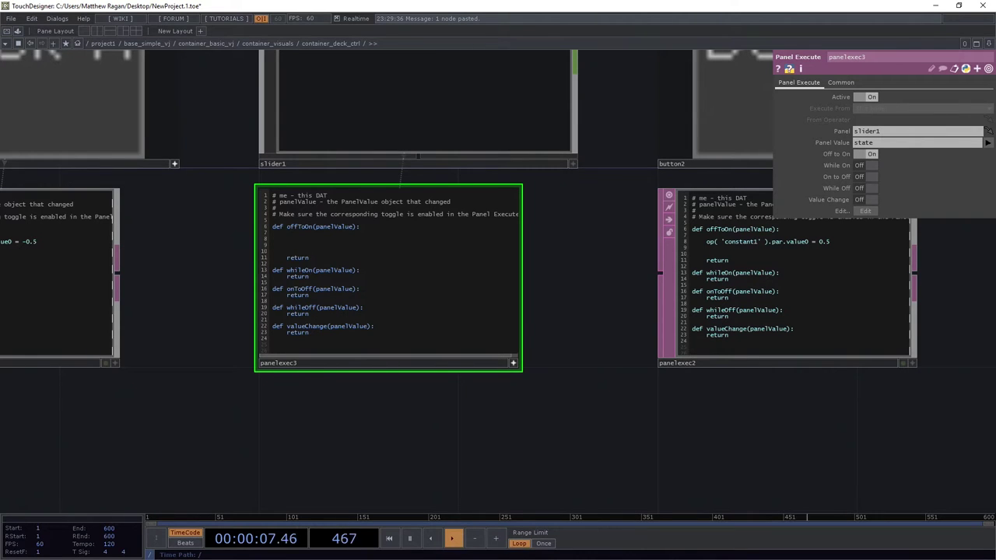
# - Make slider1's viewer active and try moving its handle back and forth
pyautogui.moveTo(192, 324); pyautogui.dragTo(211, 452)
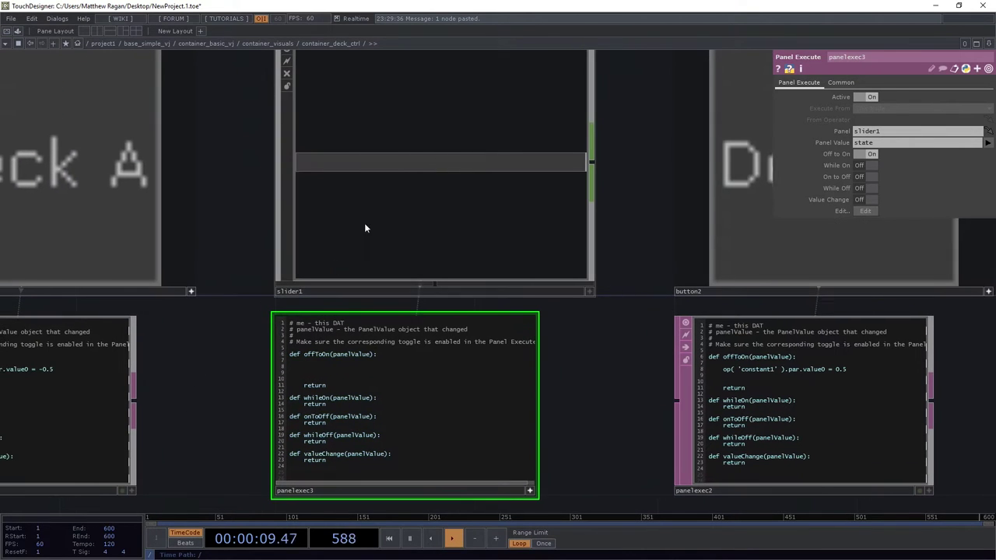
pyautogui.click(453, 173)
pyautogui.press('a')
pyautogui.moveTo(504, 167); pyautogui.dragTo(494, 169)
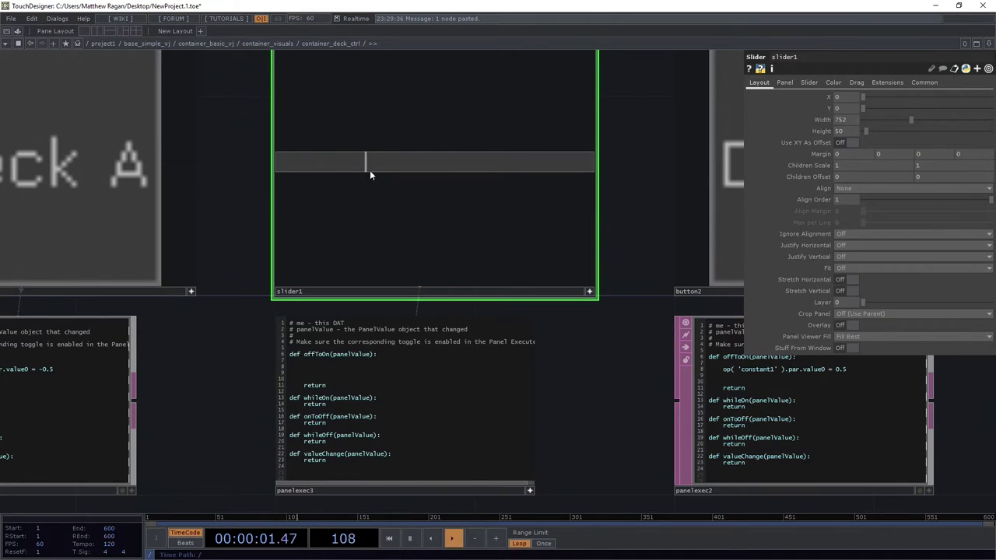
pyautogui.moveTo(371, 171); pyautogui.dragTo(400, 171)
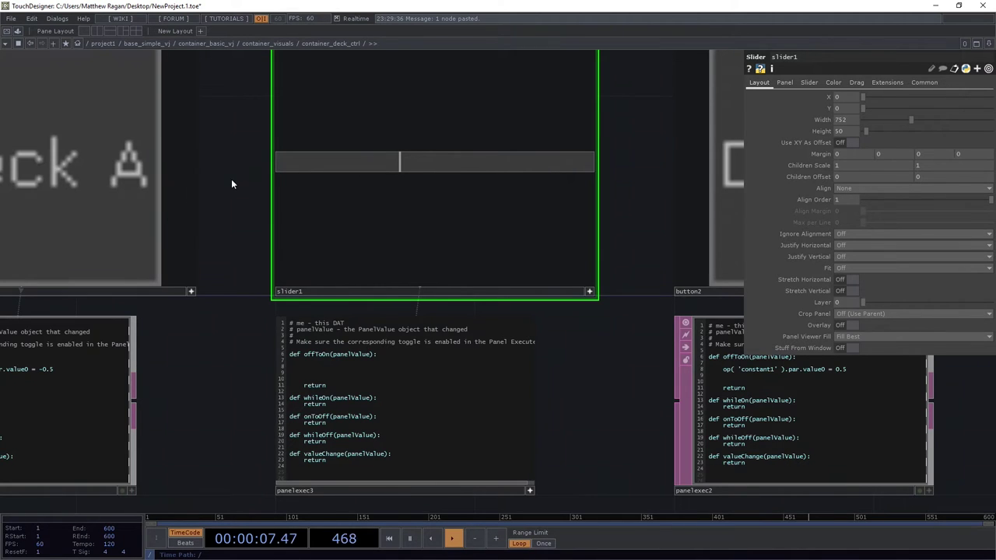
# - Turn on Reset for the speed1 operator and set its Reset Value to 0.664
pyautogui.press('h')
pyautogui.click(288, 161)
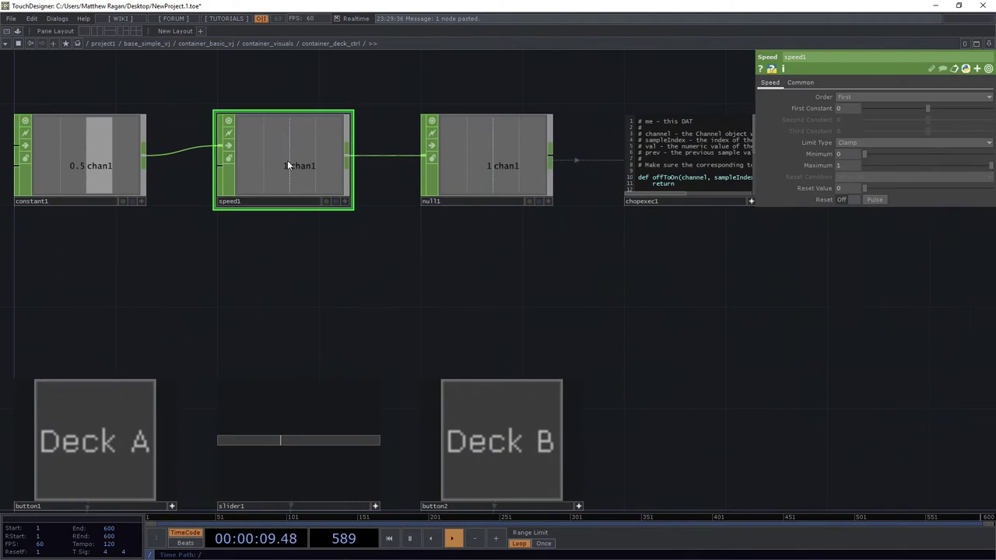
pyautogui.click(844, 200)
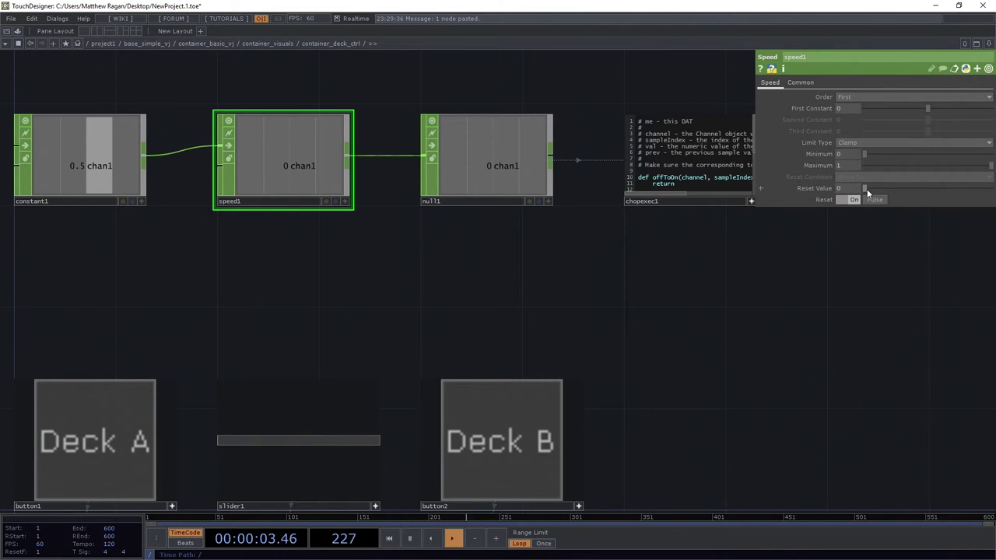
pyautogui.moveTo(866, 189); pyautogui.dragTo(950, 190)
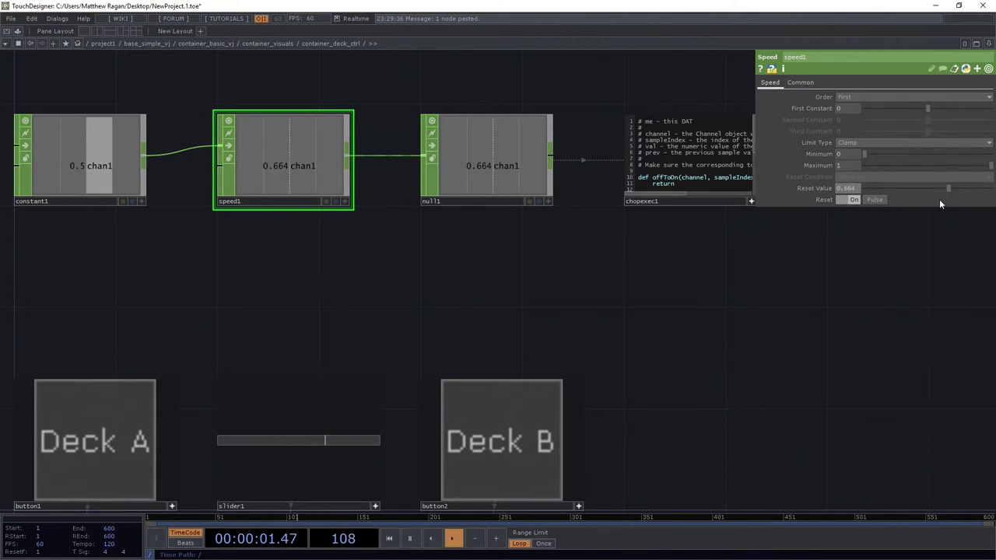
# - Try moving slider1 with Reset on and compare its response with the output of speed1
pyautogui.moveTo(383, 298); pyautogui.dragTo(417, 101)
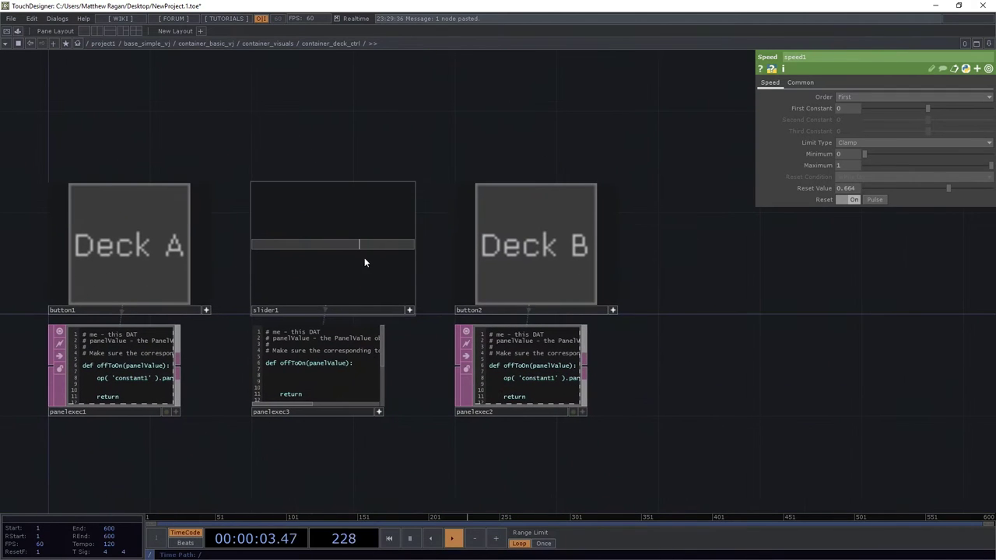
pyautogui.moveTo(369, 245); pyautogui.dragTo(316, 255)
pyautogui.moveTo(288, 106); pyautogui.dragTo(327, 326)
pyautogui.scroll(5, 371, 202)
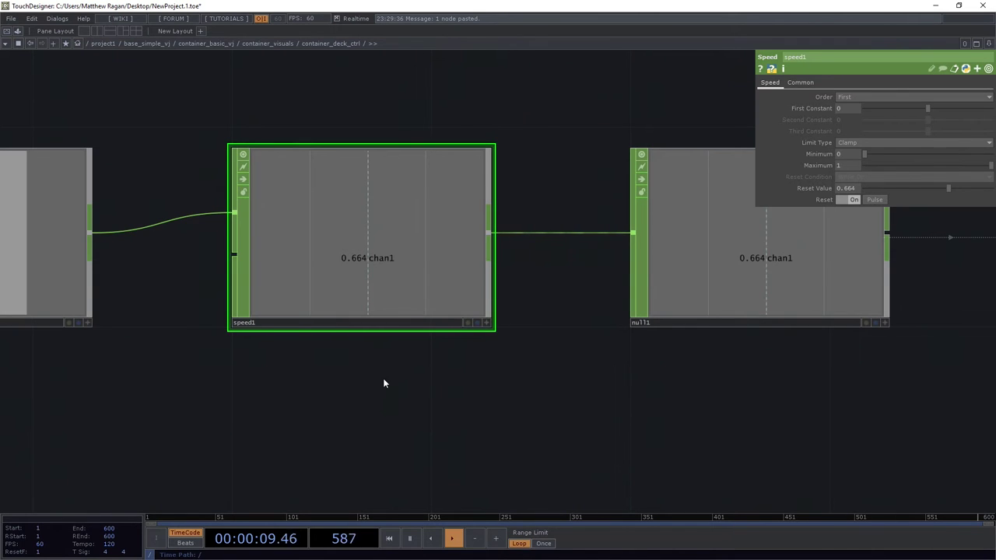
pyautogui.moveTo(383, 379); pyautogui.dragTo(391, 210)
pyautogui.moveTo(400, 361); pyautogui.dragTo(403, 201)
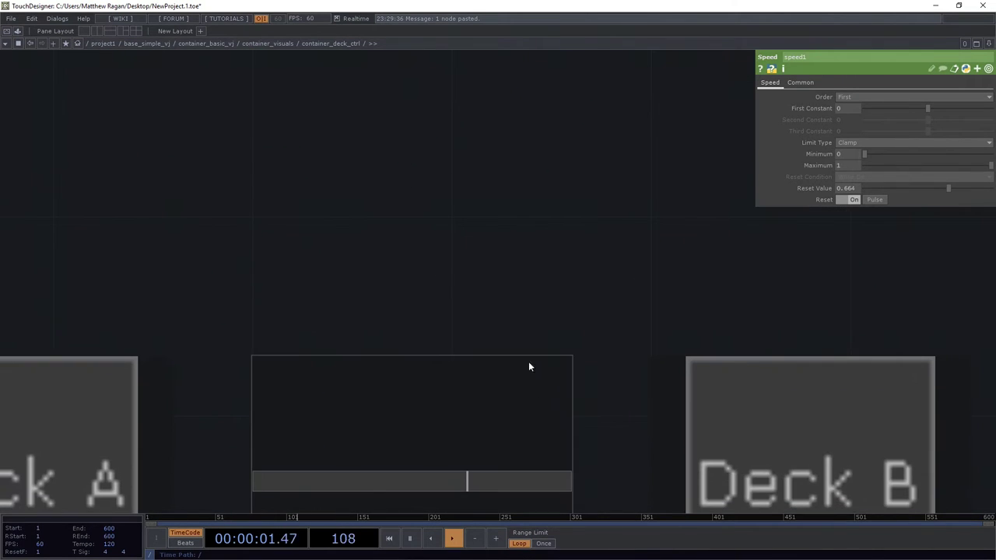
pyautogui.moveTo(572, 280); pyautogui.dragTo(529, 25)
pyautogui.scroll(-3, 511, 185)
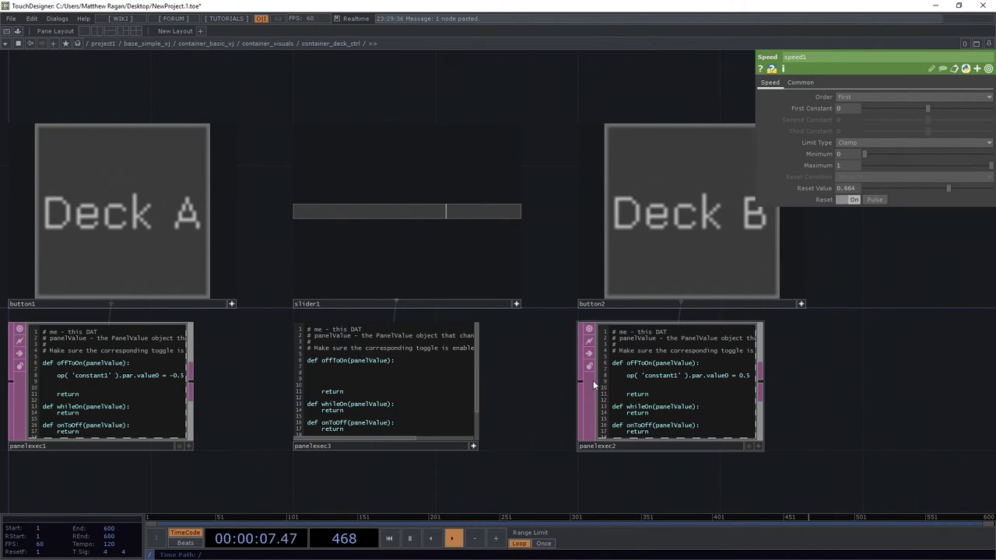
# - Set panelexec3's Panel Value to "select u" and enable its On to Off and Value Change callbacks
pyautogui.click(457, 446)
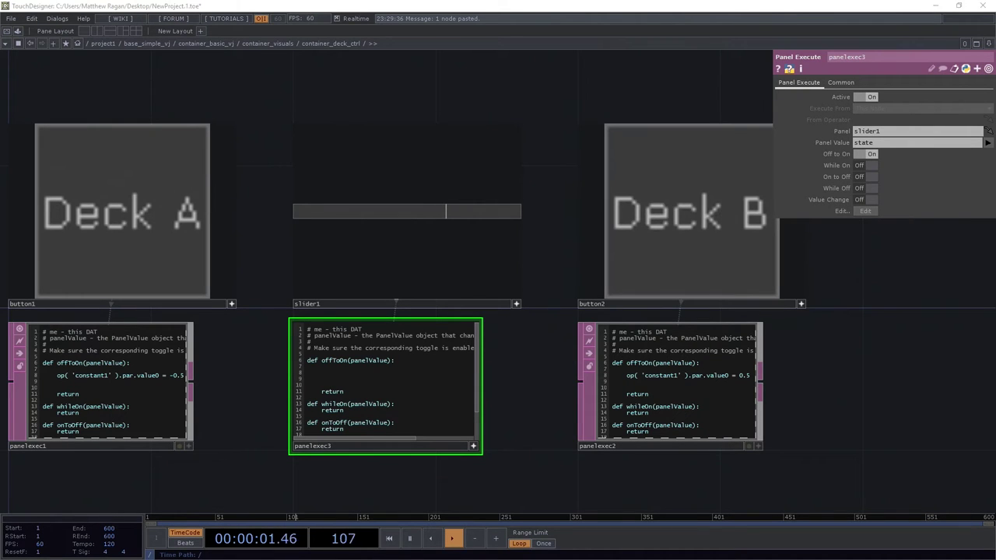
pyautogui.click(895, 133)
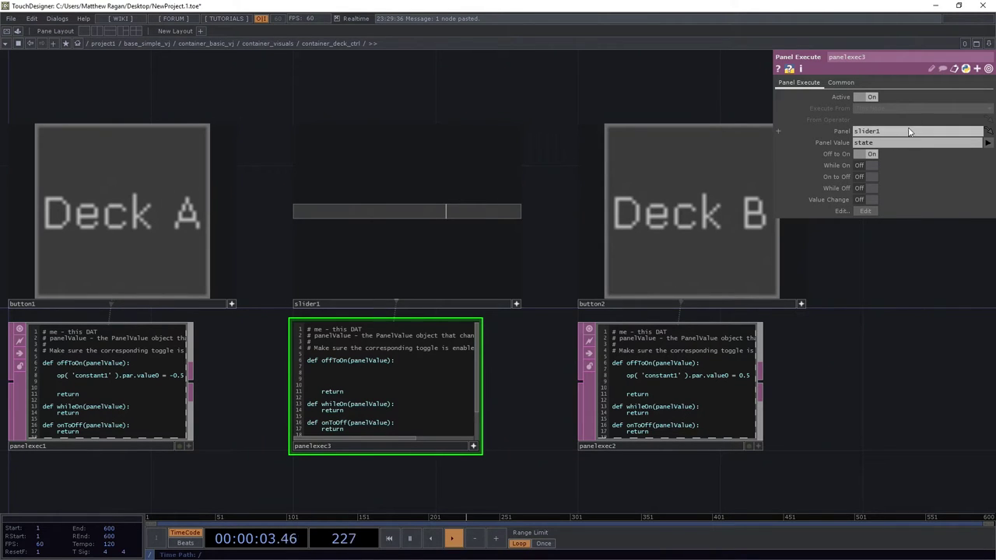
pyautogui.press('Tab')
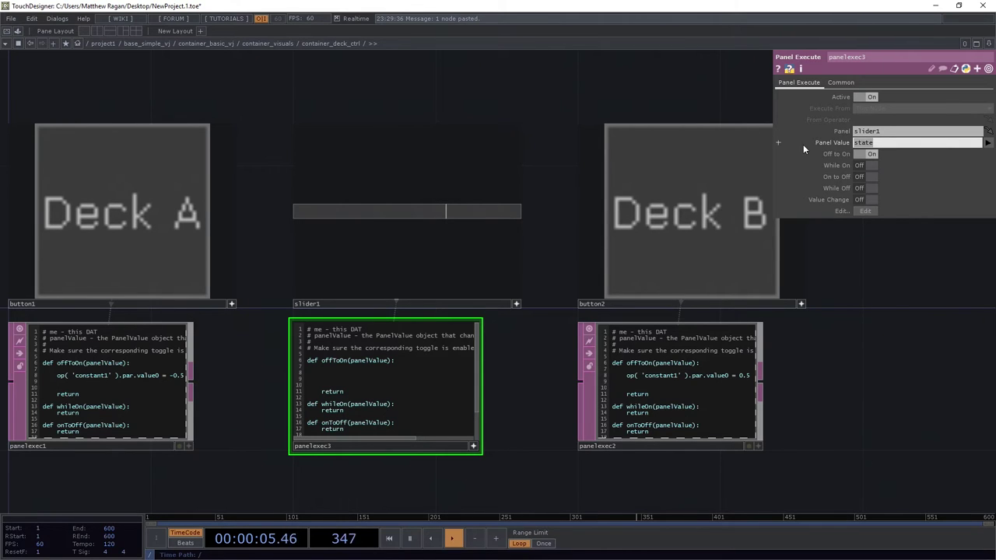
pyautogui.write('select')
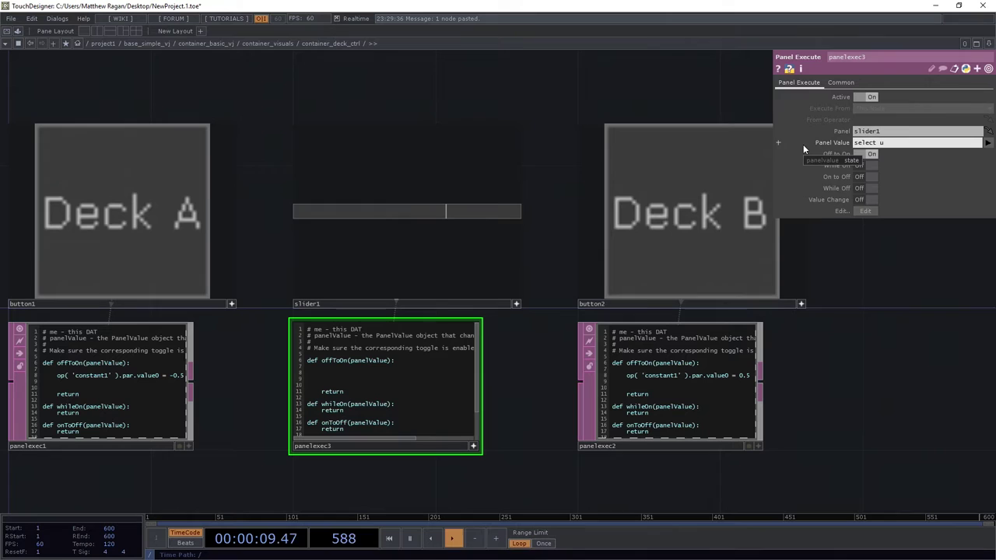
pyautogui.write(' u')
pyautogui.click(865, 177)
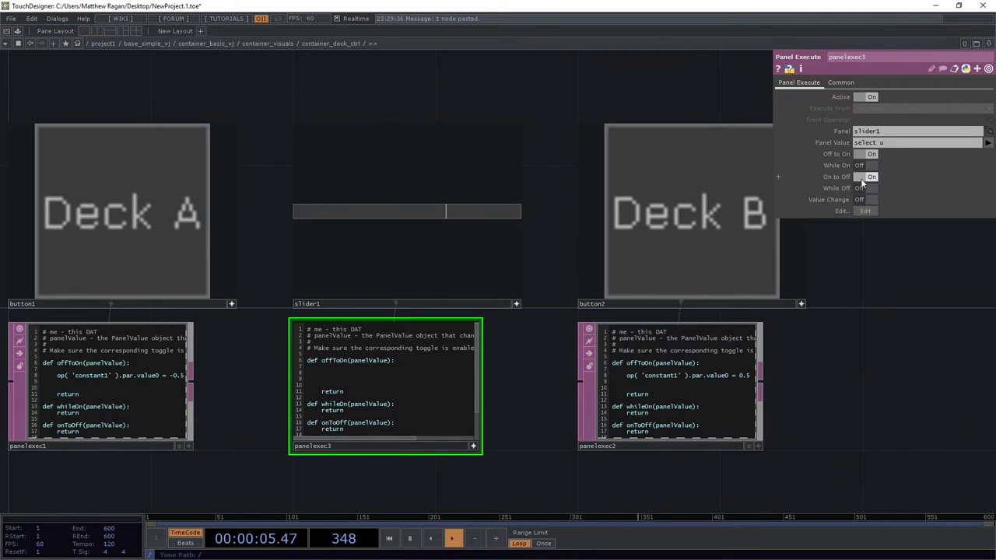
pyautogui.click(864, 200)
# - Remove one of the extra blank lines inside panelexec3's offToOn function
pyautogui.moveTo(530, 357); pyautogui.dragTo(620, 289)
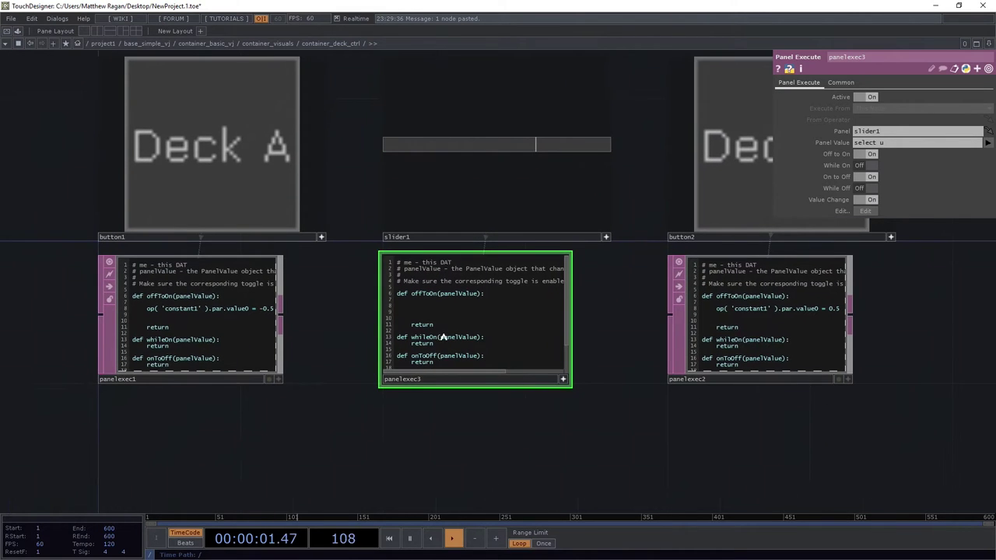
pyautogui.scroll(4, 452, 402)
pyautogui.moveTo(451, 402); pyautogui.dragTo(431, 454)
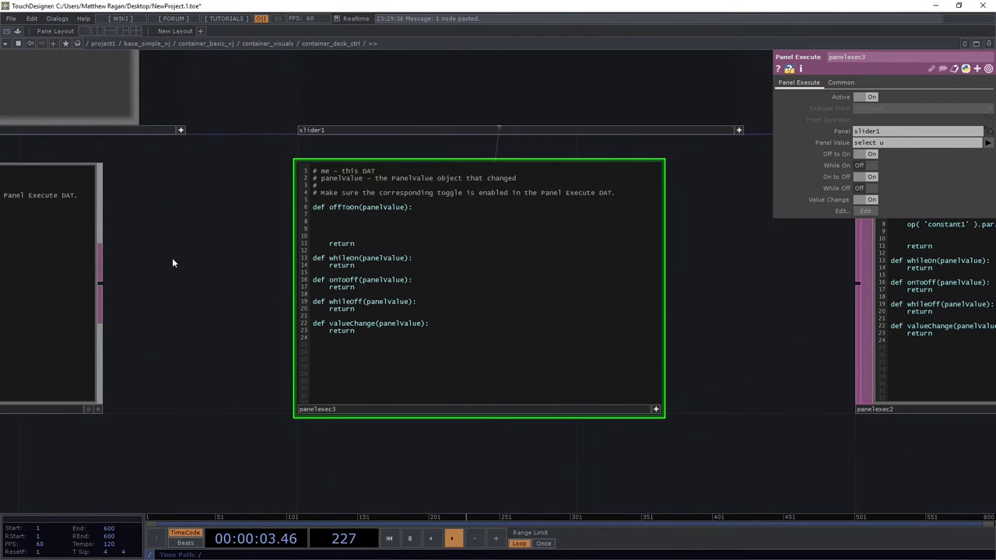
pyautogui.click(366, 229)
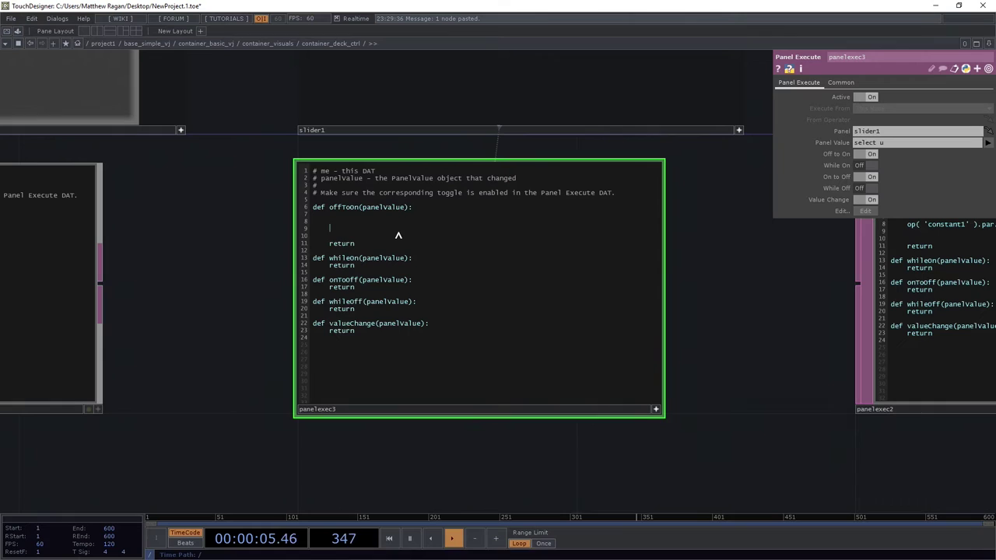
pyautogui.press('BackSpace')
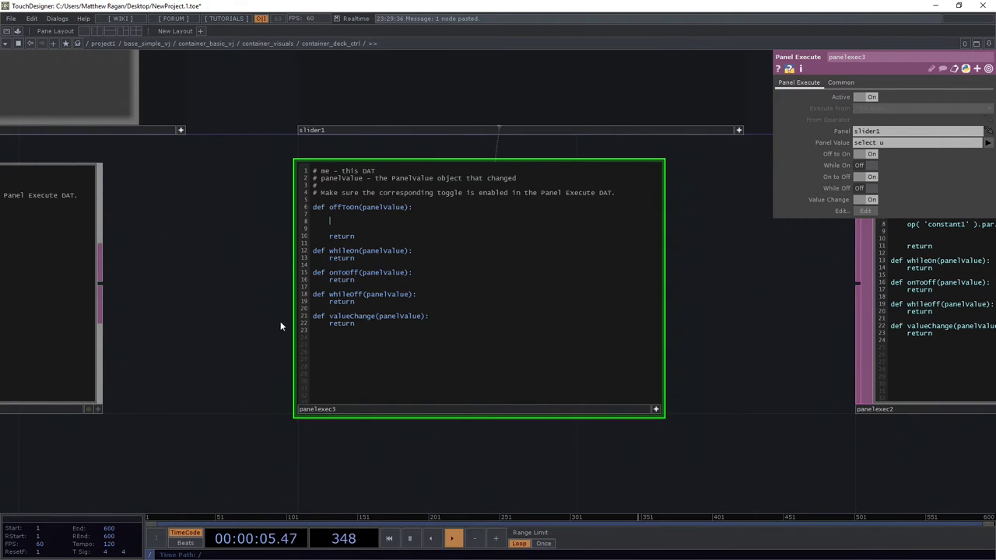
# - Select the speed1 operator and try lowering its Reset Value to 0
pyautogui.scroll(-5, 241, 305)
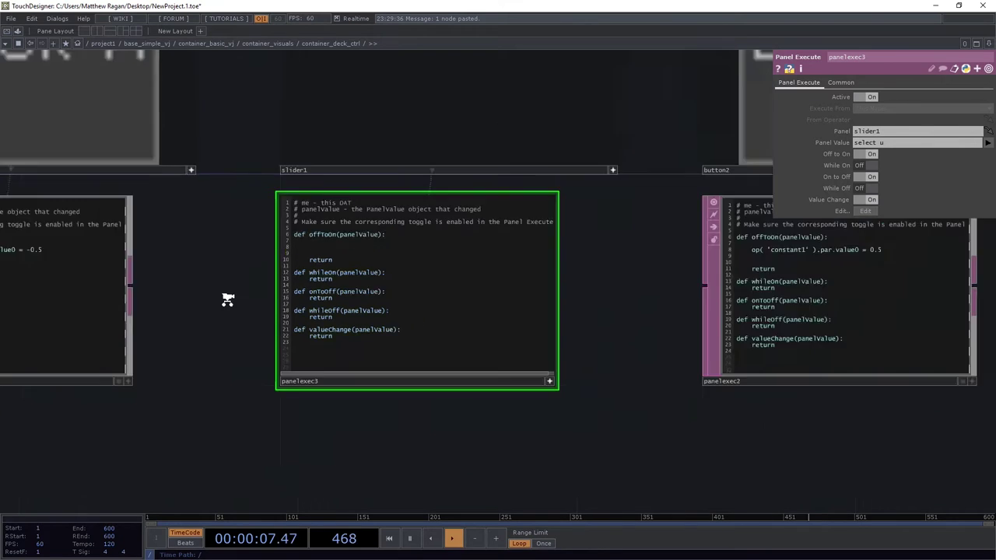
pyautogui.moveTo(432, 126); pyautogui.dragTo(412, 270)
pyautogui.click(329, 73)
pyautogui.moveTo(954, 188); pyautogui.dragTo(840, 185)
pyautogui.moveTo(552, 144); pyautogui.dragTo(610, 37)
pyautogui.scroll(5, 478, 314)
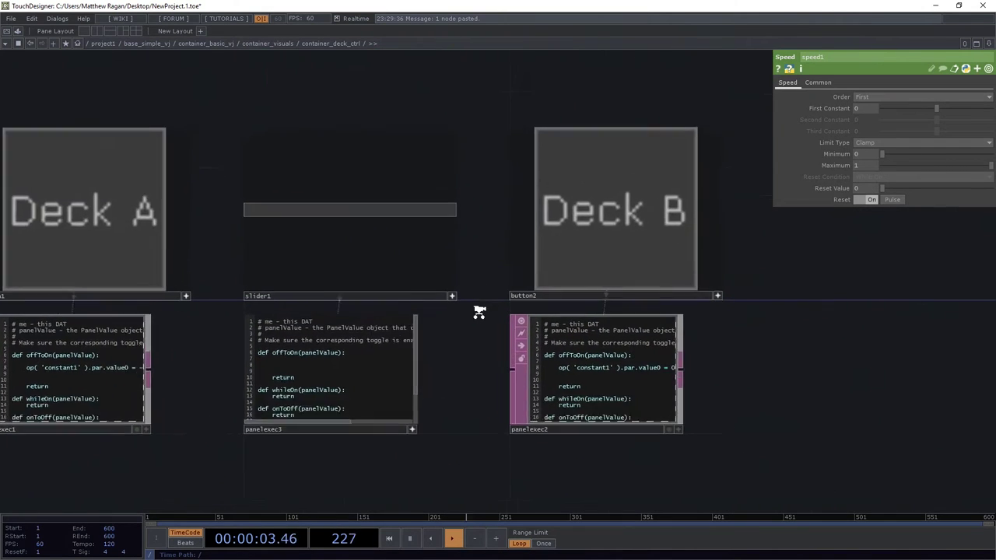
# - Set speed1's Reset Value to 0.738 and try moving slider1 to compare its position with speed1's output
pyautogui.moveTo(470, 348); pyautogui.dragTo(472, 355)
pyautogui.scroll(-5, 472, 355)
pyautogui.moveTo(470, 208); pyautogui.dragTo(466, 415)
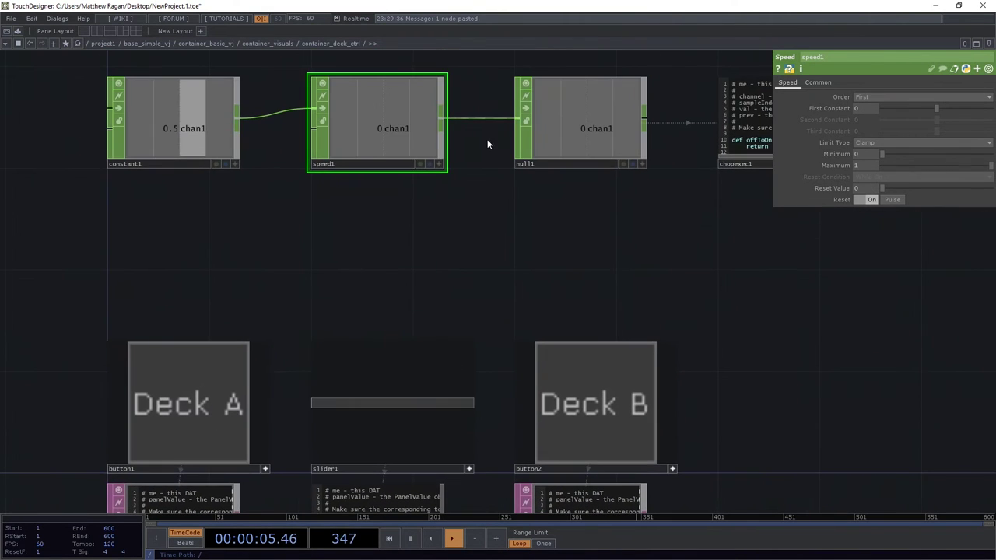
pyautogui.moveTo(909, 186); pyautogui.dragTo(963, 194)
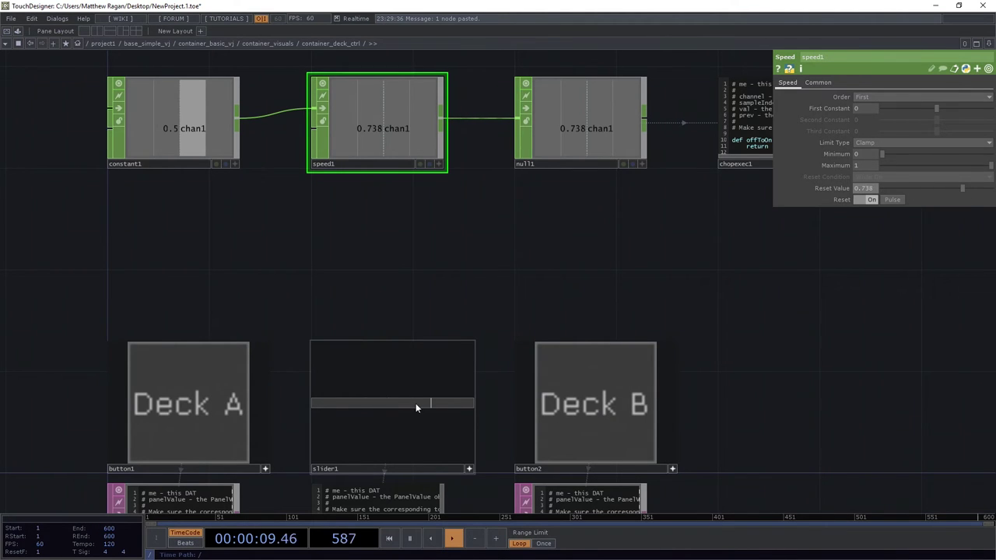
pyautogui.moveTo(415, 403); pyautogui.dragTo(380, 403)
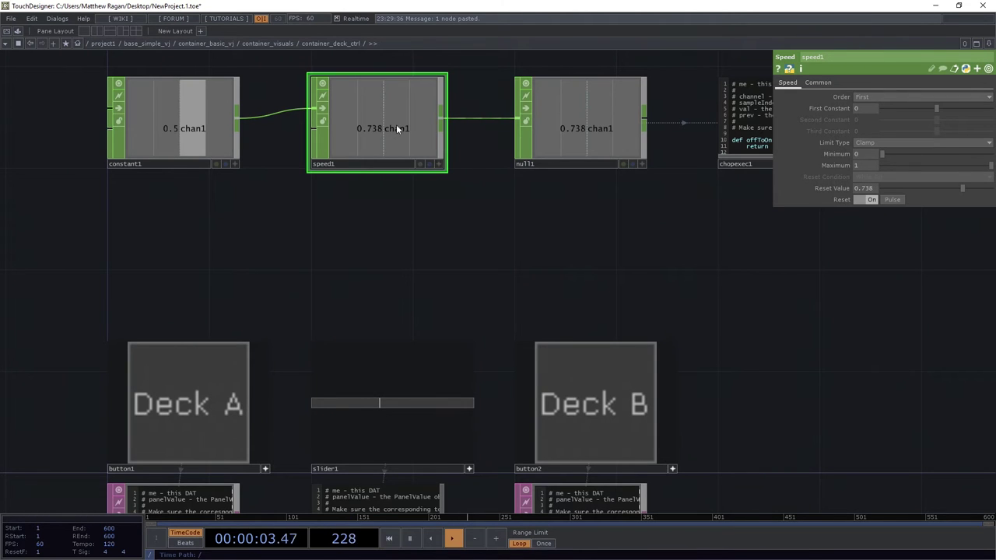
# - Begin a condition in panelexec3's valueChange function that tests whether panelValue.name == 'u'
pyautogui.moveTo(455, 305); pyautogui.dragTo(477, 149)
pyautogui.scroll(2, 352, 350)
pyautogui.scroll(4, 338, 395)
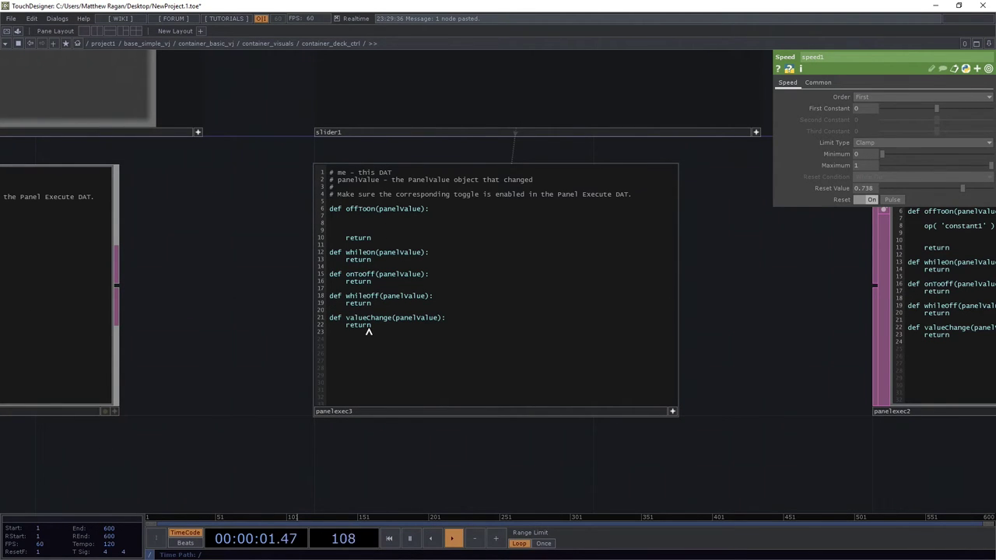
pyautogui.press('Return')
pyautogui.press('Return')
pyautogui.press('Return')
pyautogui.write('if ')
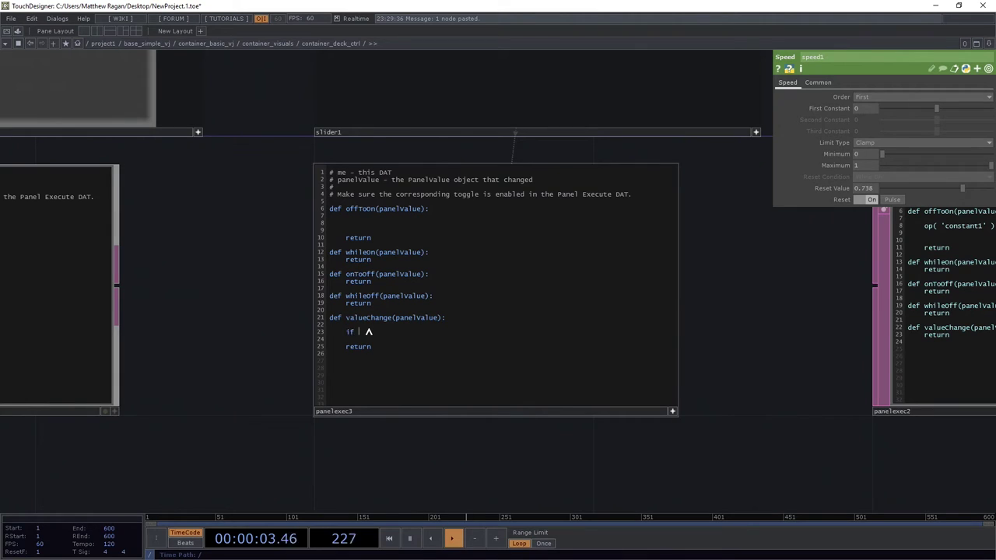
pyautogui.write('panelValue')
pyautogui.write(".name == 'u")
# - Examine slider1 and the u entry in panelexec3's Panel Value parameter
pyautogui.moveTo(329, 310); pyautogui.dragTo(347, 433)
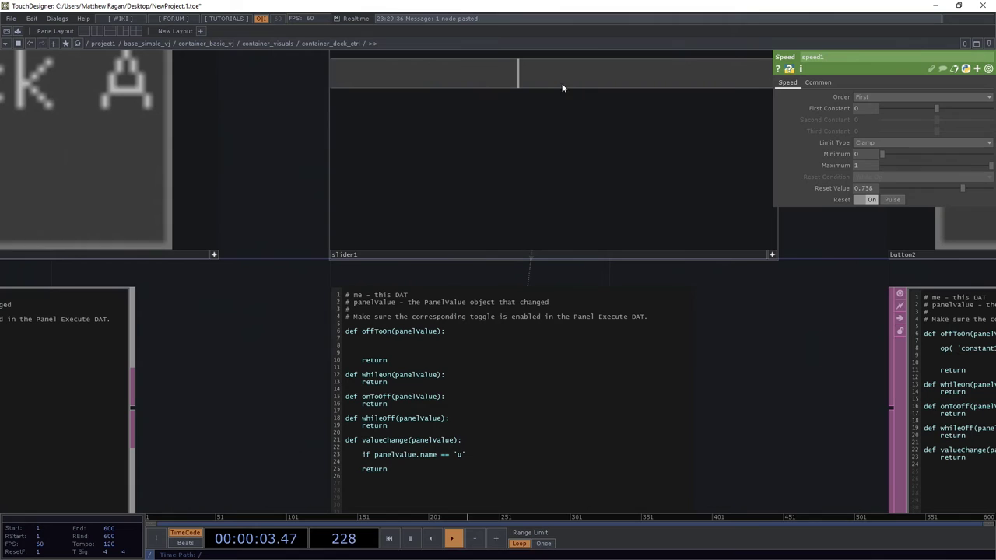
pyautogui.click(463, 85)
pyautogui.moveTo(724, 355); pyautogui.dragTo(577, 270)
pyautogui.moveTo(669, 314); pyautogui.dragTo(463, 456, button='right')
pyautogui.click(867, 146)
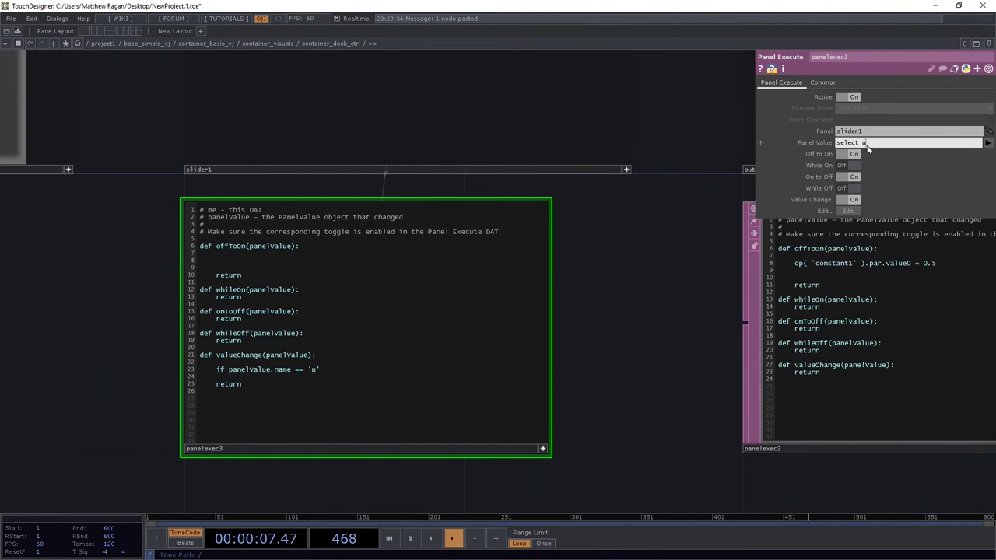
pyautogui.doubleClick(861, 144)
# - Complete the 'u' condition with the line op( 'speed1' ).par.resetvalue = panelValue.val and finish editing panelexec3
pyautogui.click(336, 375)
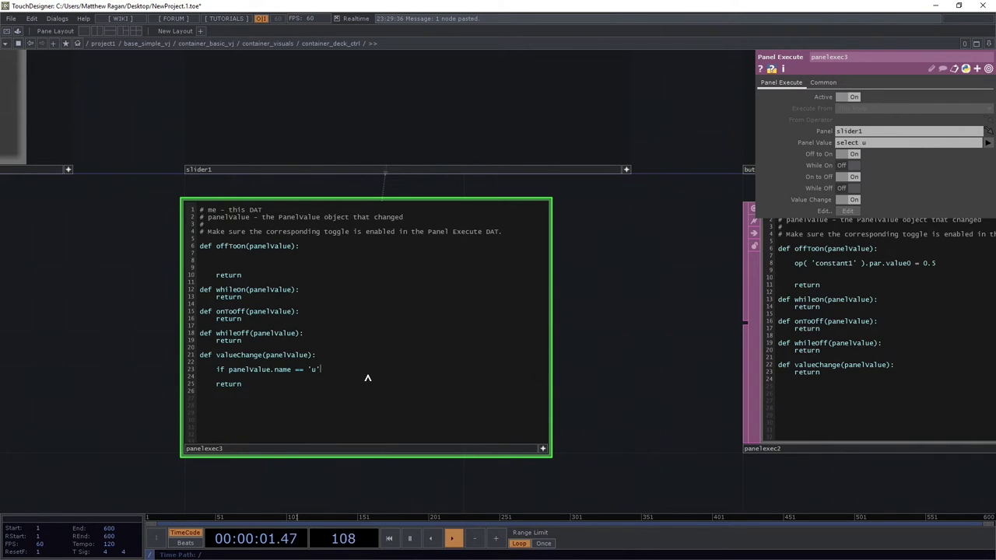
pyautogui.write(':')
pyautogui.press('Return')
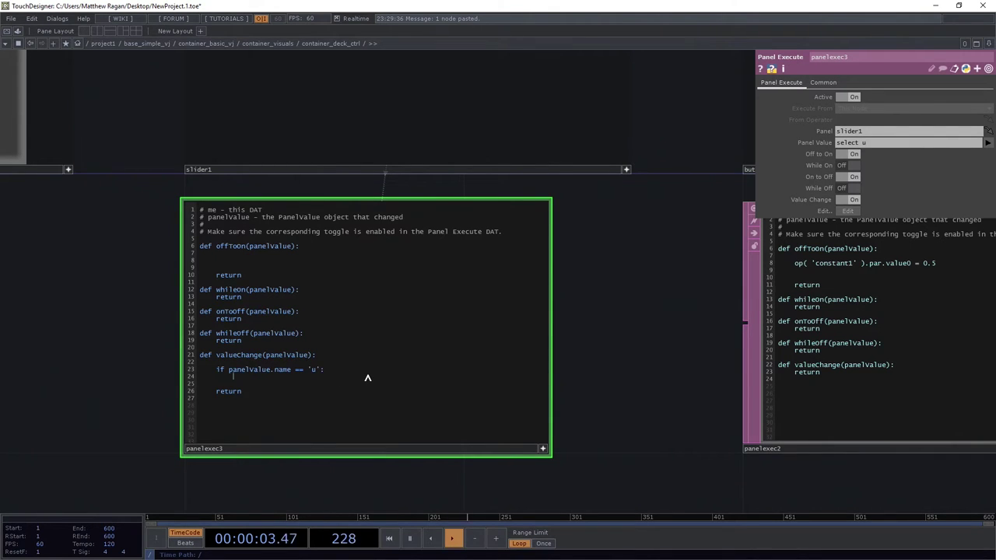
pyautogui.write('op(  )')
pyautogui.press('Left')
pyautogui.write("'speed1' ).par.re")
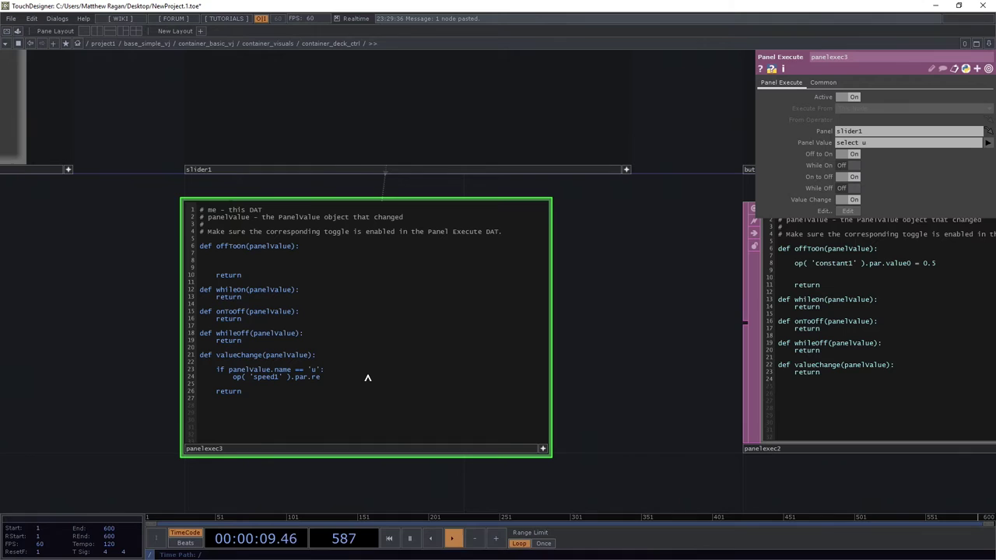
pyautogui.write('setvalue = panelvalue.val')
pyautogui.click(542, 449)
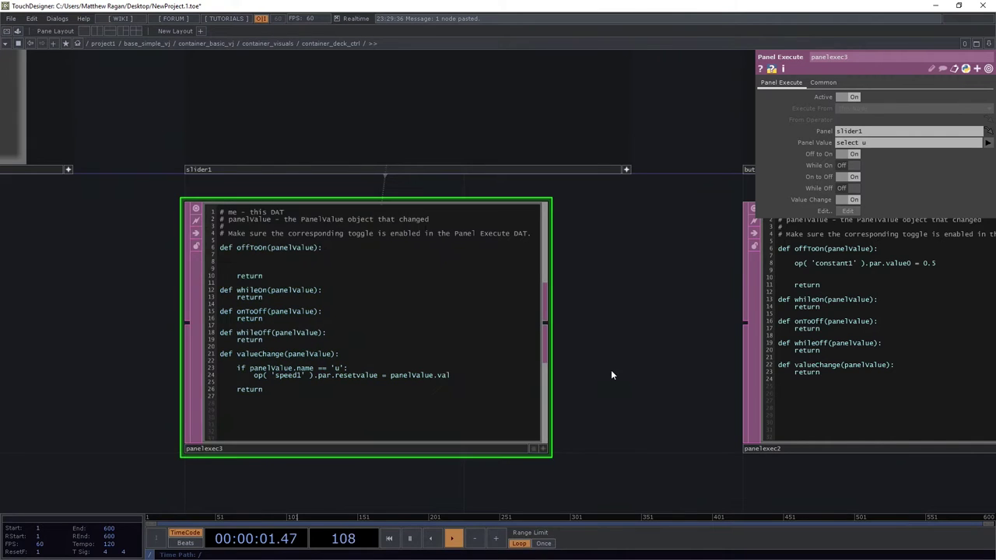
# - Select speed1 and move slider1 to test whether it drives the operator's Reset Value
pyautogui.scroll(-5, 610, 369)
pyautogui.moveTo(590, 362); pyautogui.dragTo(458, 453)
pyautogui.scroll(-3, 534, 403)
pyautogui.moveTo(483, 225); pyautogui.dragTo(468, 282)
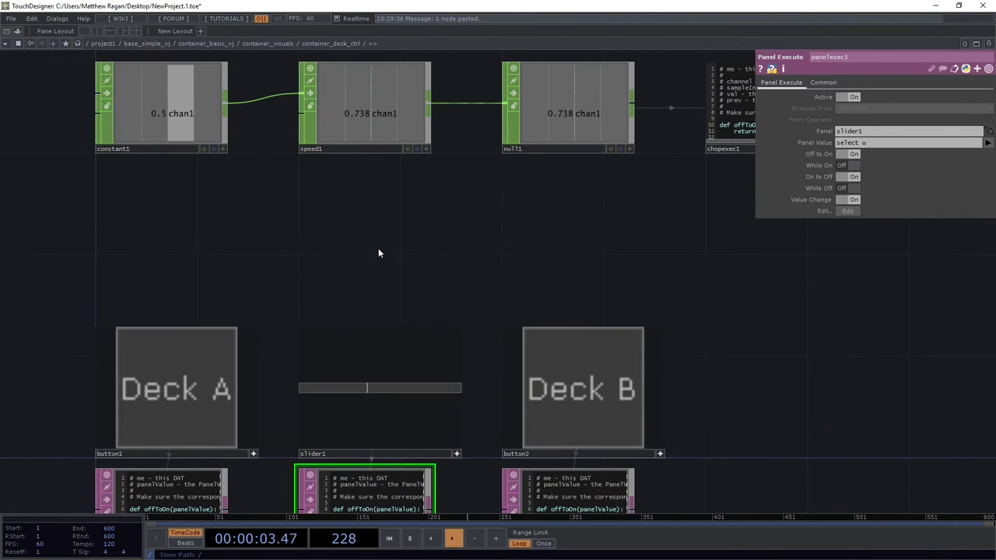
pyautogui.click(382, 118)
pyautogui.moveTo(393, 389)
pyautogui.mouseDown()
pyautogui.moveTo(425, 391)
pyautogui.moveTo(342, 388)
pyautogui.moveTo(446, 386)
pyautogui.moveTo(332, 392)
pyautogui.moveTo(409, 389)
pyautogui.moveTo(374, 389)
pyautogui.mouseUp()
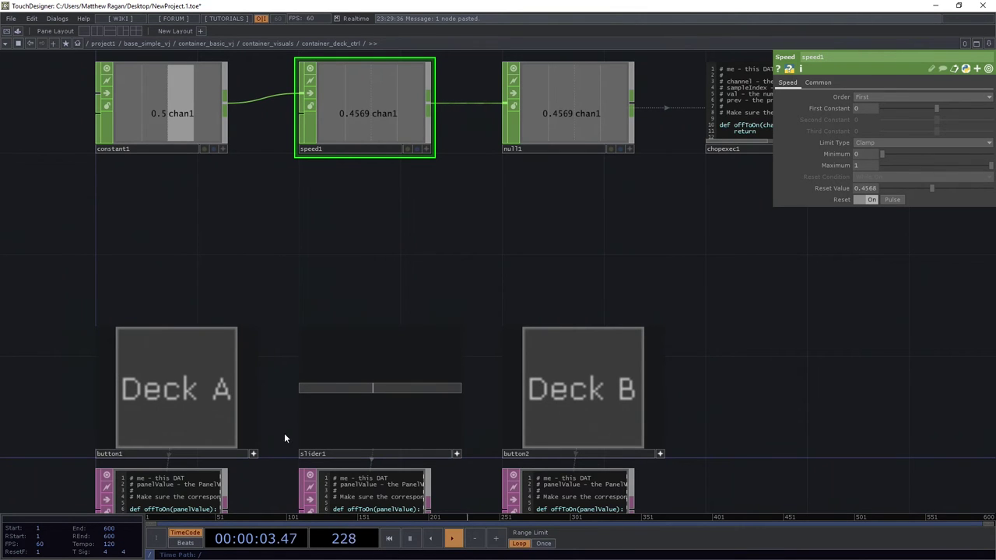
# - Try switching speed1's Reset off and back on, and move slider1 to compare the response
pyautogui.scroll(6, 285, 436)
pyautogui.scroll(-8, 224, 296)
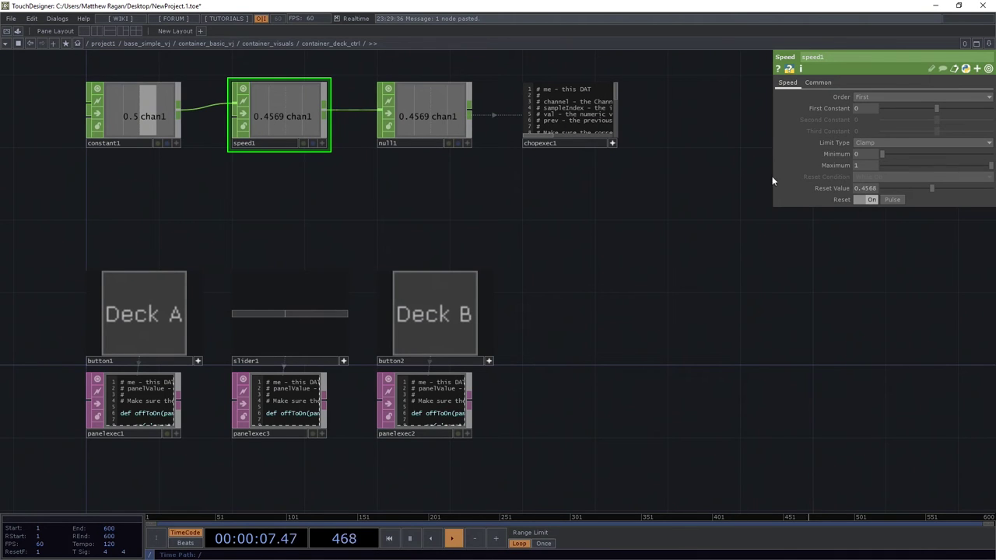
pyautogui.click(859, 201)
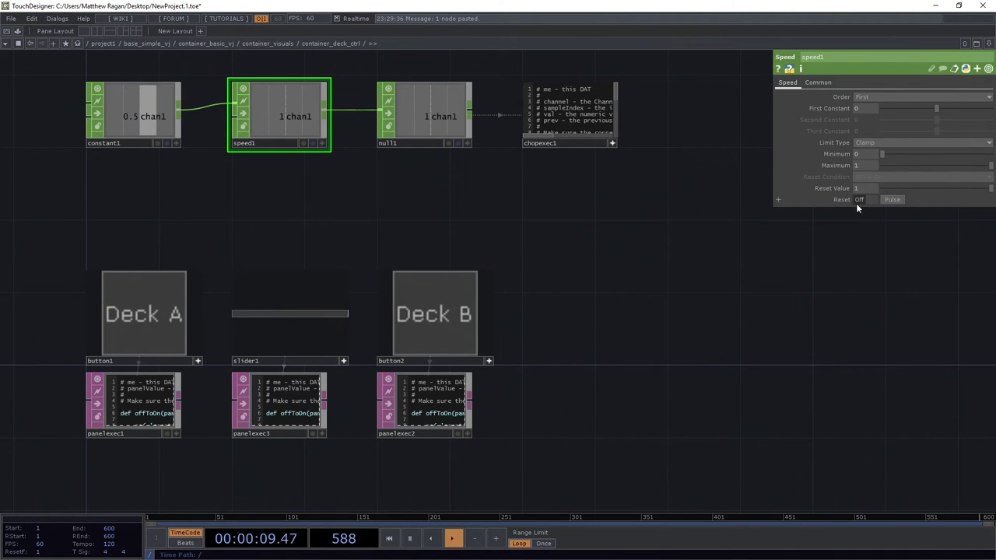
pyautogui.click(863, 200)
pyautogui.click(296, 315)
pyautogui.moveTo(294, 315)
pyautogui.mouseDown()
pyautogui.moveTo(253, 313)
pyautogui.moveTo(286, 314)
pyautogui.mouseUp()
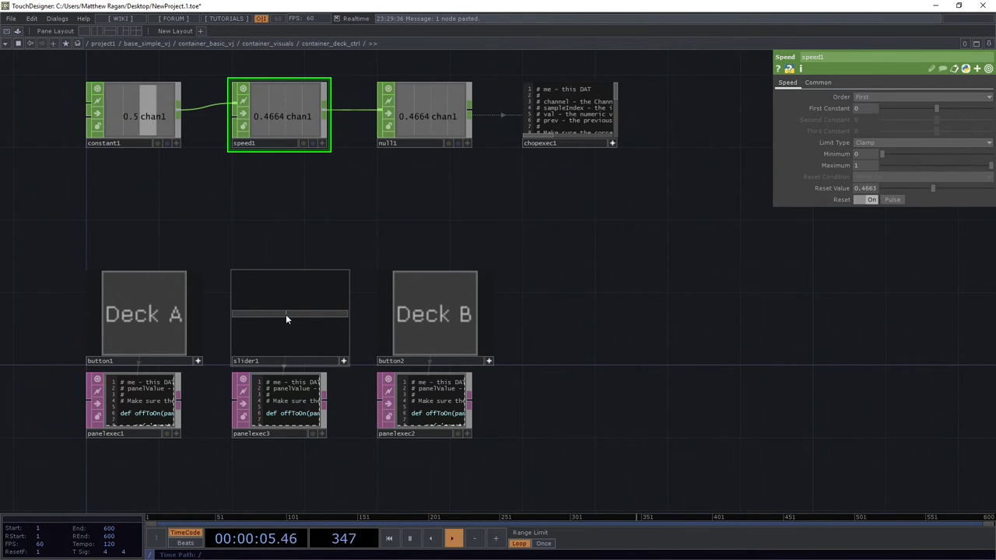
# - Turn off Reset for speed1 and try moving slider1 by hand
pyautogui.click(866, 201)
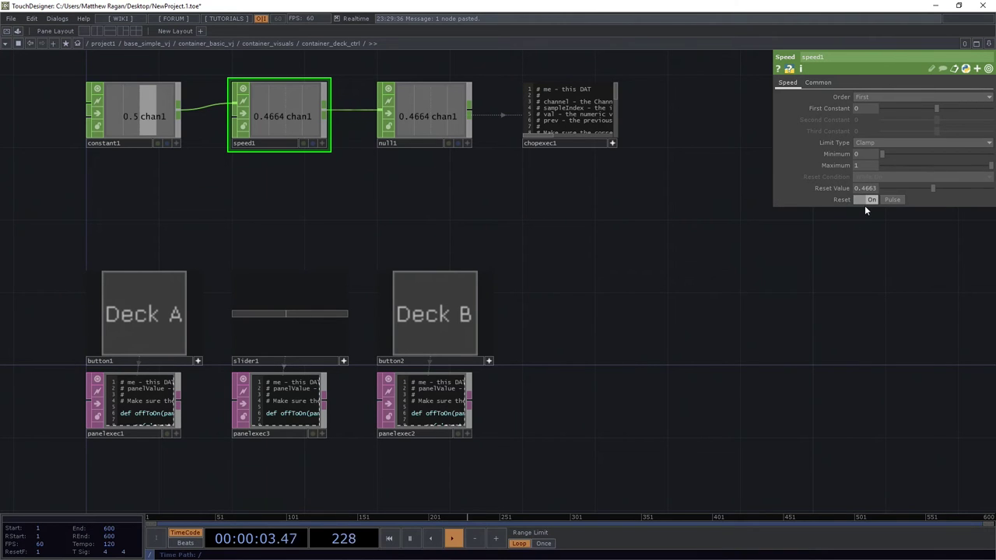
pyautogui.moveTo(262, 314)
pyautogui.mouseDown()
pyautogui.moveTo(305, 313)
pyautogui.moveTo(273, 312)
pyautogui.mouseUp()
pyautogui.moveTo(264, 240); pyautogui.dragTo(259, 149)
pyautogui.scroll(5, 260, 148)
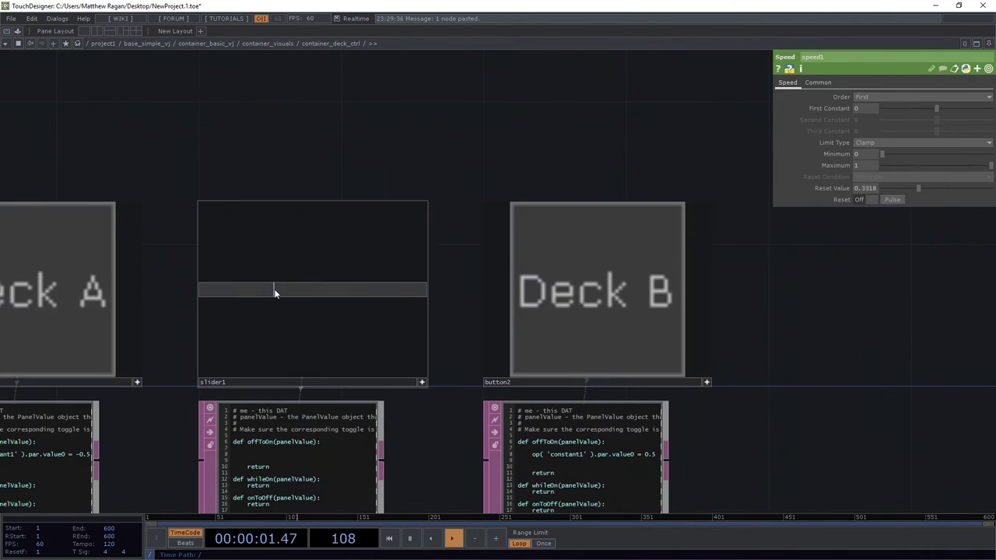
pyautogui.moveTo(274, 290)
pyautogui.mouseDown()
pyautogui.moveTo(385, 294)
pyautogui.moveTo(266, 295)
pyautogui.mouseUp()
# - Test the Deck A and Deck B buttons in alternation with manual moves of slider1 while Reset is off
pyautogui.click(118, 270)
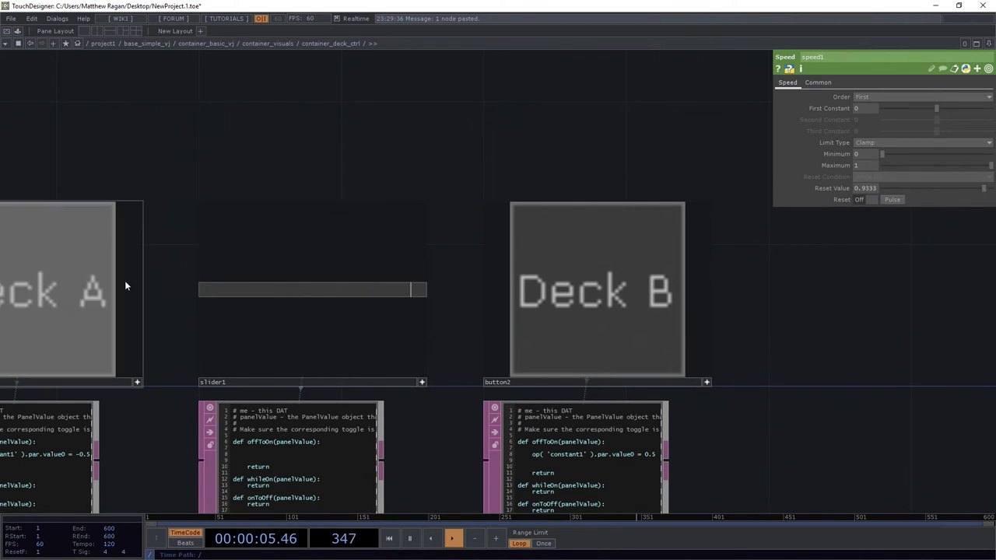
pyautogui.click(615, 277)
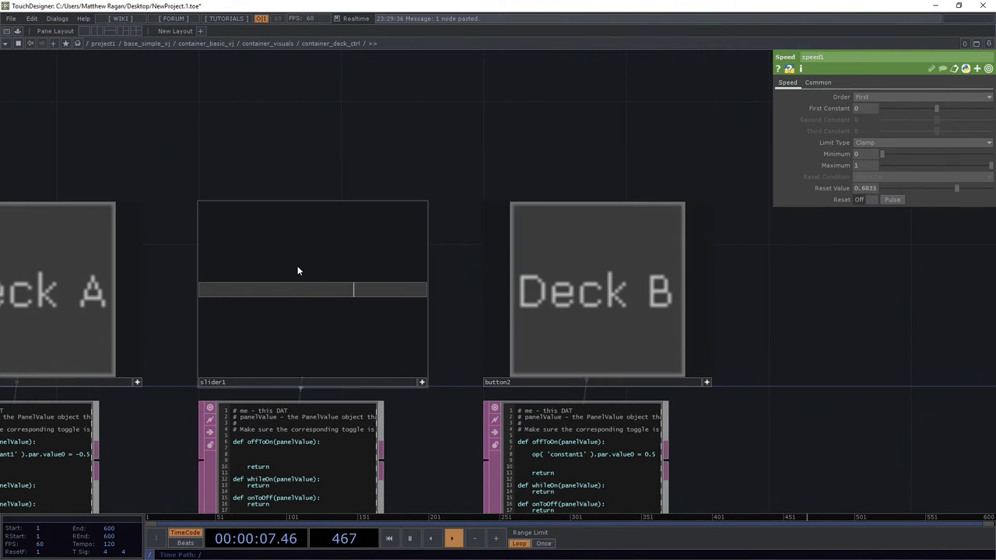
pyautogui.click(603, 257)
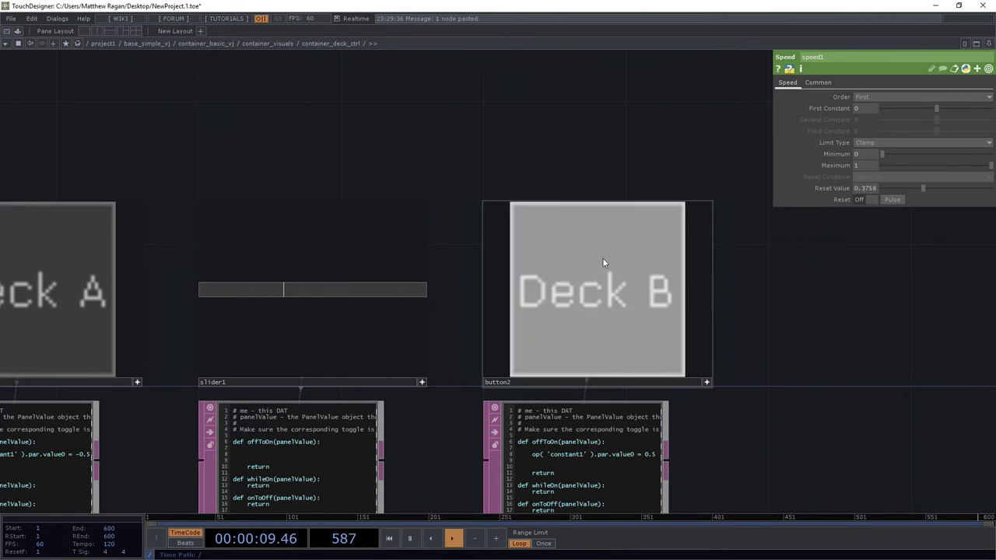
pyautogui.click(91, 282)
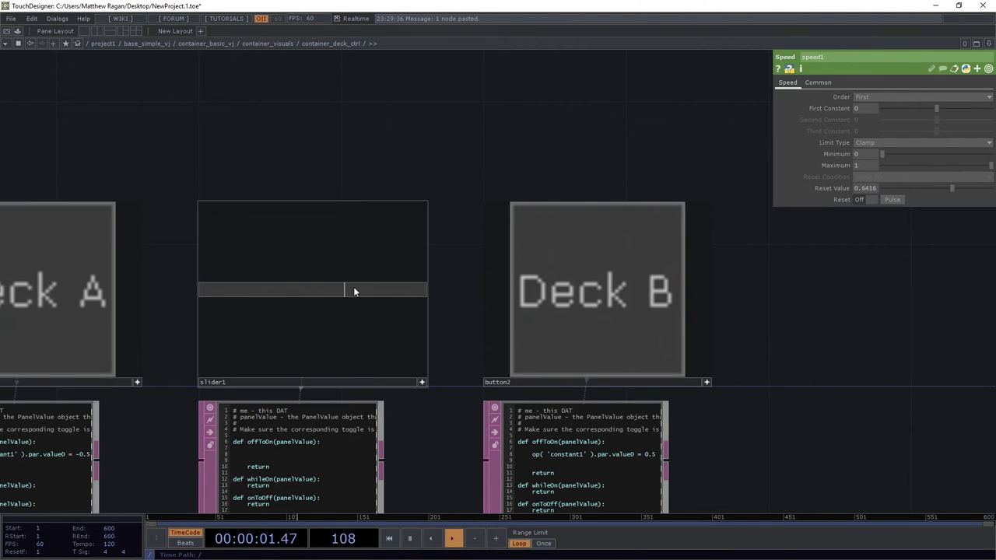
pyautogui.moveTo(311, 288); pyautogui.dragTo(287, 290)
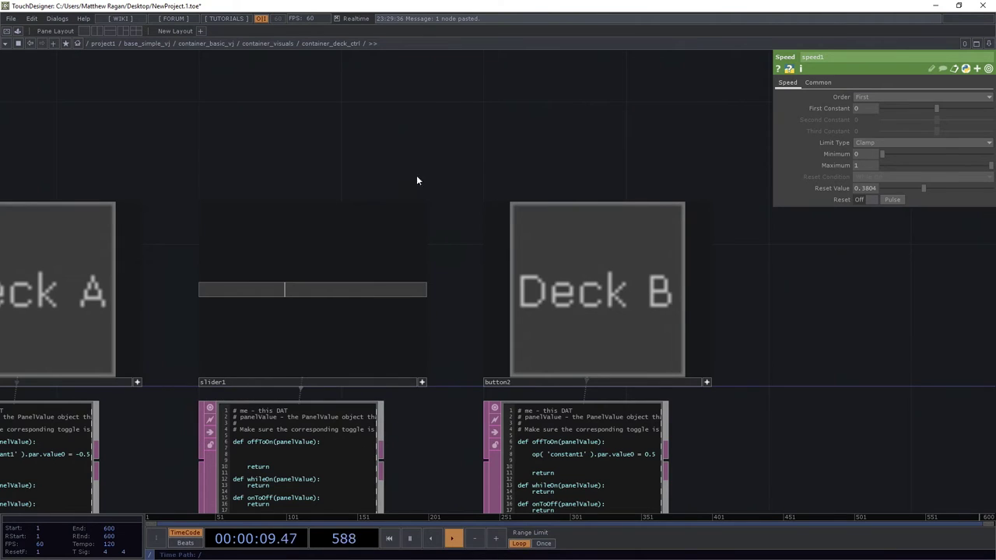
# - Start an if block in panelexec3's offToOn function with the condition panelValue.name == 'select':
pyautogui.moveTo(408, 109); pyautogui.dragTo(416, 167)
pyautogui.scroll(-3, 416, 168)
pyautogui.scroll(3, 348, 385)
pyautogui.scroll(2, 348, 386)
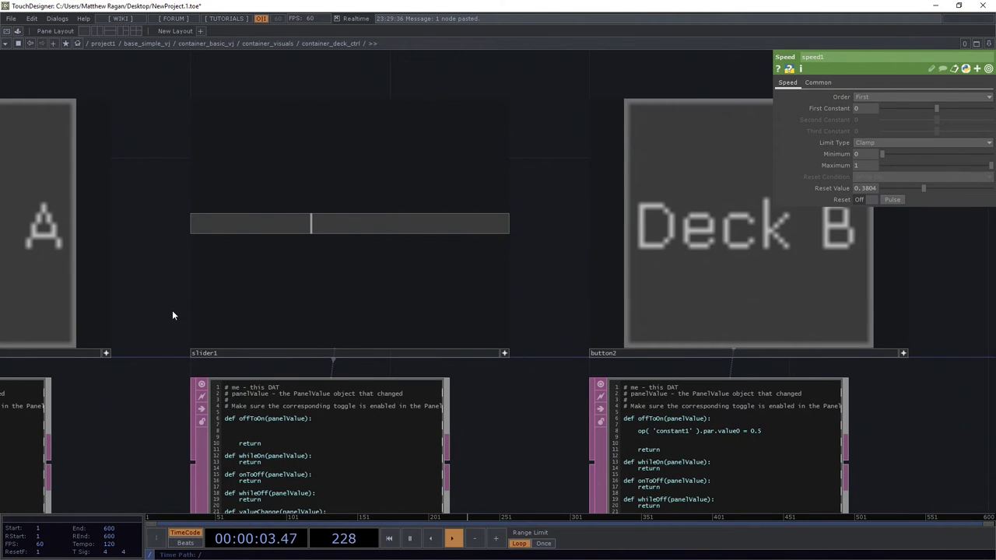
pyautogui.moveTo(121, 424); pyautogui.dragTo(202, 263)
pyautogui.scroll(-3, 256, 290)
pyautogui.scroll(5, 270, 320)
pyautogui.click(327, 299)
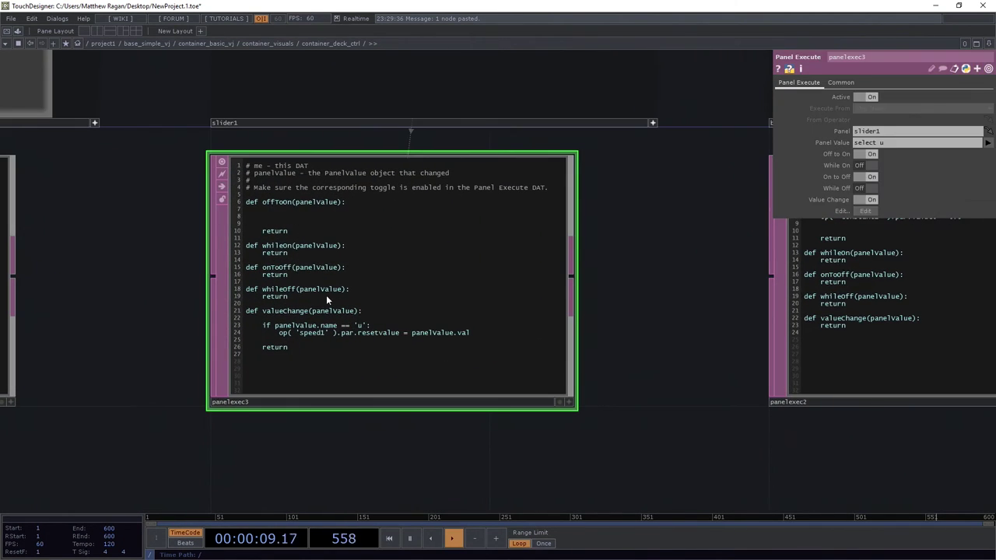
pyautogui.click(307, 213)
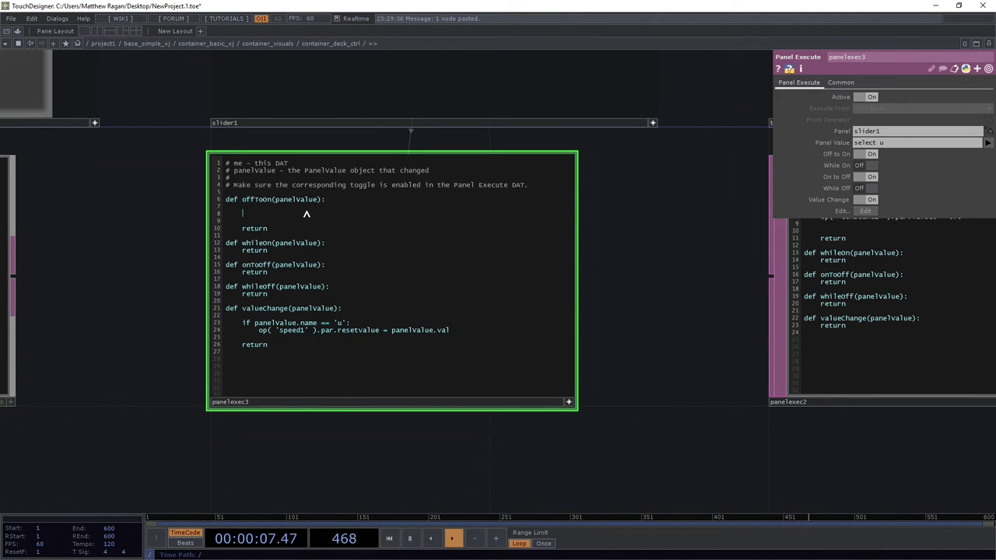
pyautogui.write('if')
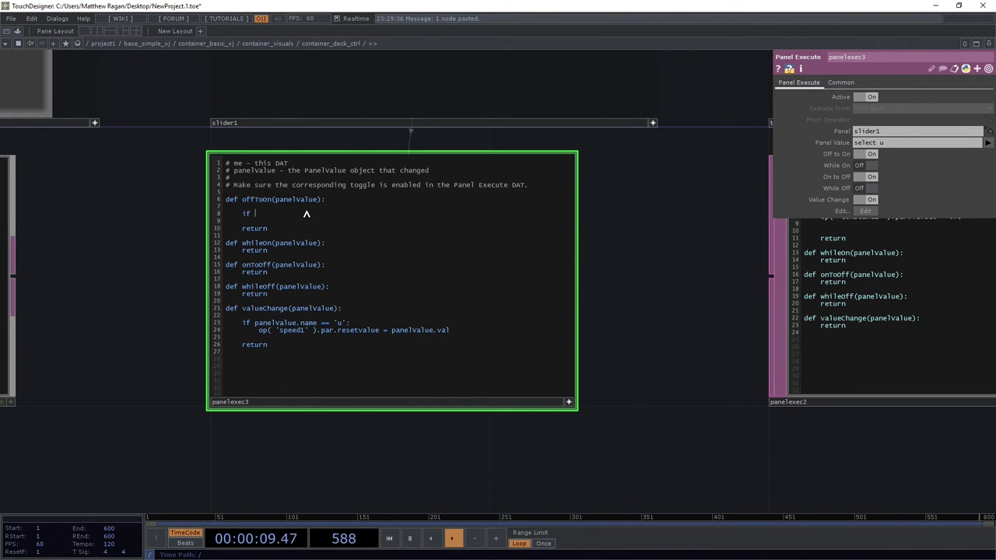
pyautogui.write(" panelValue.name == 'select")
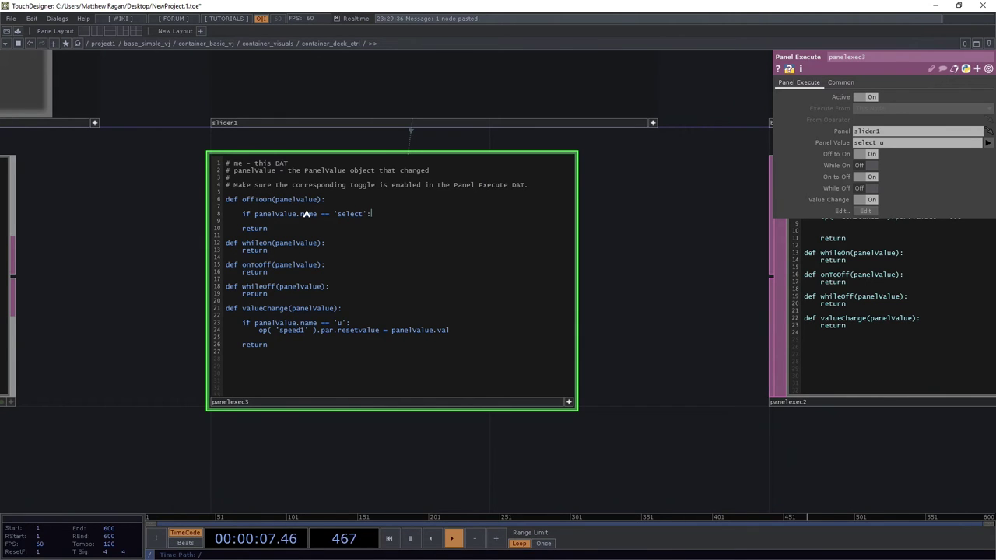
pyautogui.write("':")
# - Add an indented op( 'chopexec1' ) reference under the select condition in panelexec3's offToOn function
pyautogui.press('Return')
pyautogui.write('op()')
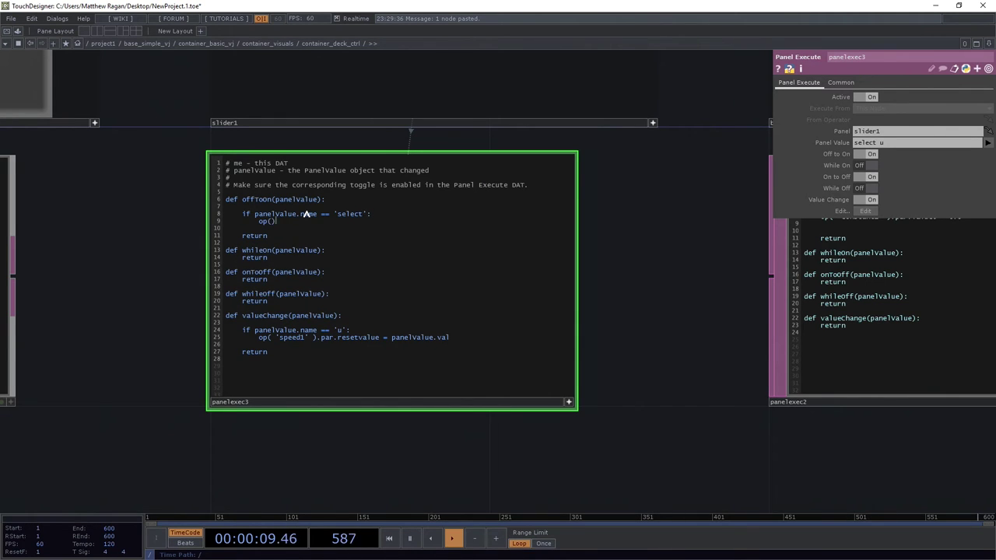
pyautogui.press('Left')
pyautogui.write("''")
pyautogui.press('Left')
pyautogui.press('BackSpace')
pyautogui.press('Down')
pyautogui.write('chopexec1')
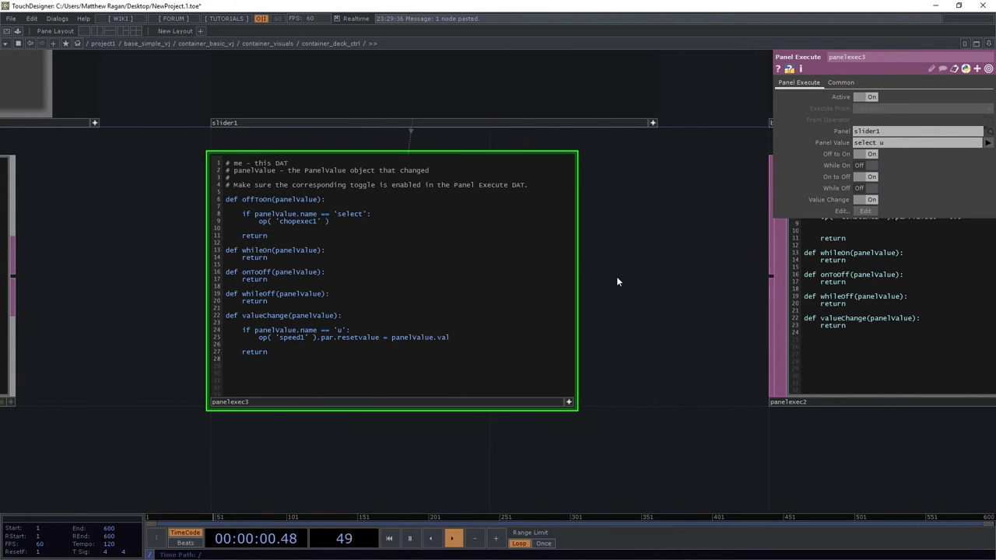
# - Turn off Active on chopexec1 and select speed1 to test moving slider1 without the CHOP Execute callback
pyautogui.moveTo(616, 277); pyautogui.dragTo(396, 345)
pyautogui.scroll(-6, 392, 343)
pyautogui.moveTo(602, 337); pyautogui.dragTo(531, 400)
pyautogui.moveTo(606, 188); pyautogui.dragTo(534, 95, button='right')
pyautogui.moveTo(629, 235); pyautogui.dragTo(717, 265)
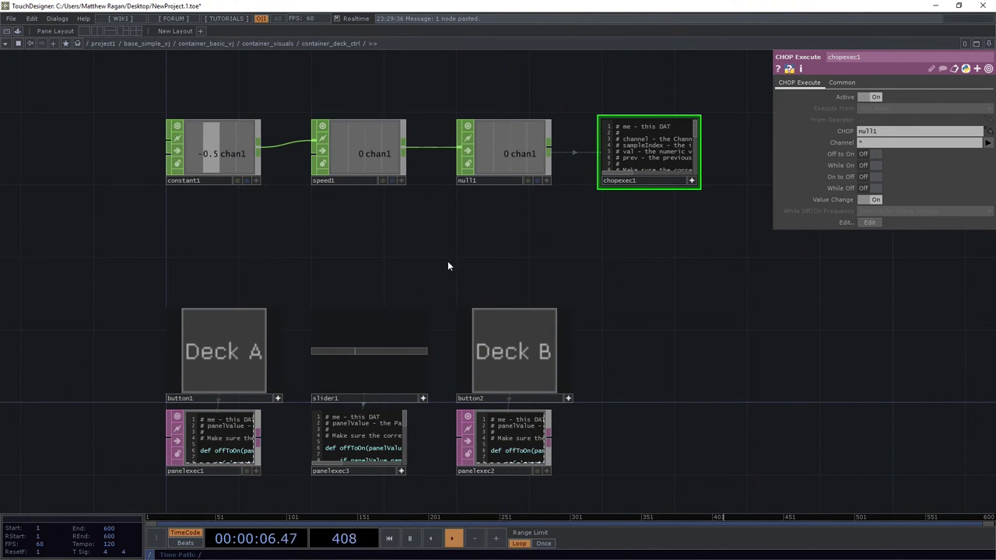
pyautogui.click(875, 99)
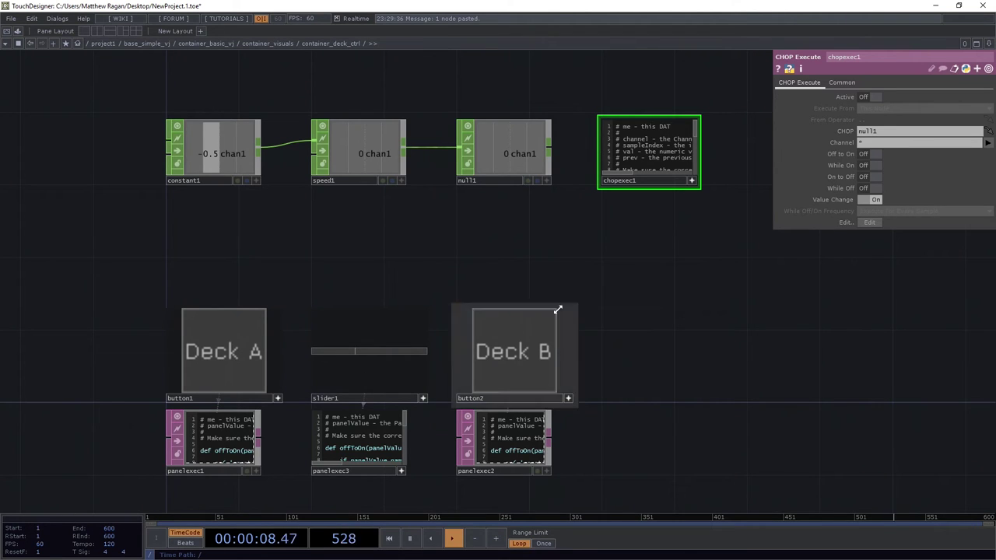
pyautogui.click(361, 145)
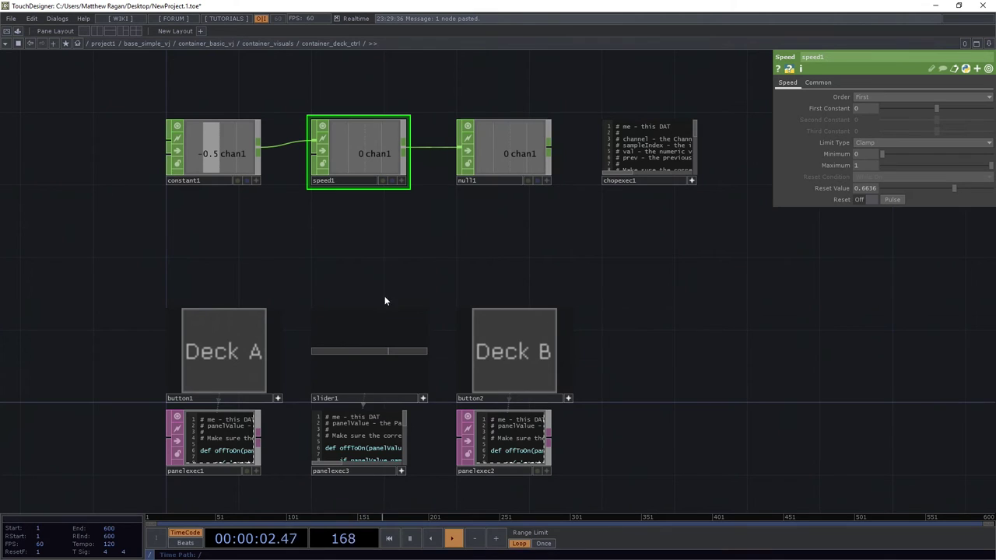
# - Select chopexec1 and turn its Active parameter back on
pyautogui.scroll(3, 290, 432)
pyautogui.scroll(1, 334, 432)
pyautogui.moveTo(622, 124); pyautogui.dragTo(441, 340)
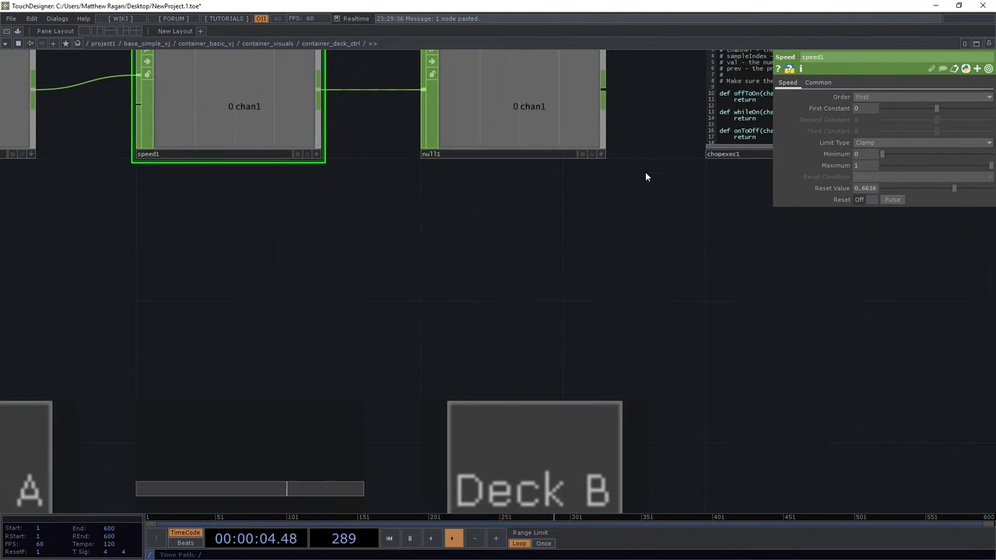
pyautogui.moveTo(535, 306); pyautogui.dragTo(410, 418)
pyautogui.click(751, 233)
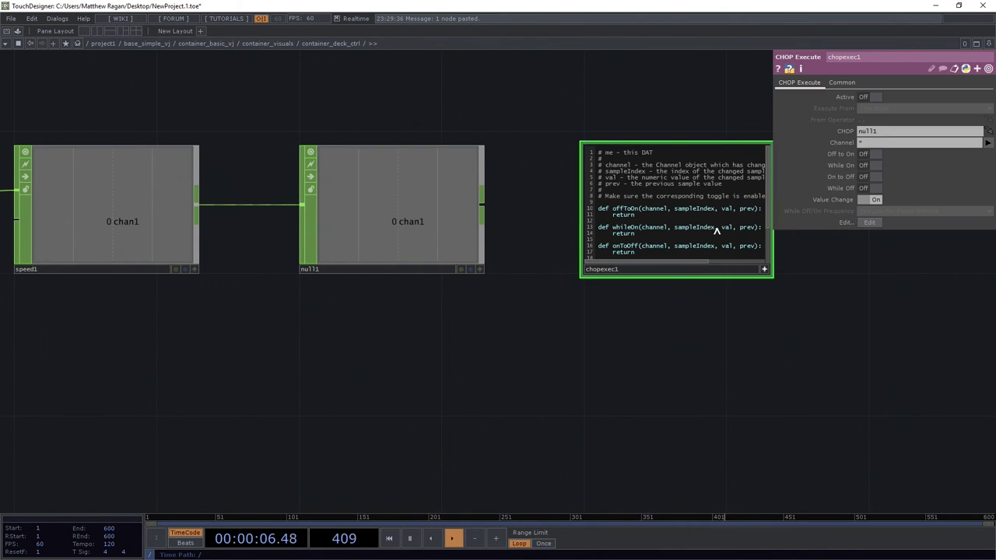
pyautogui.moveTo(330, 426); pyautogui.dragTo(527, 158)
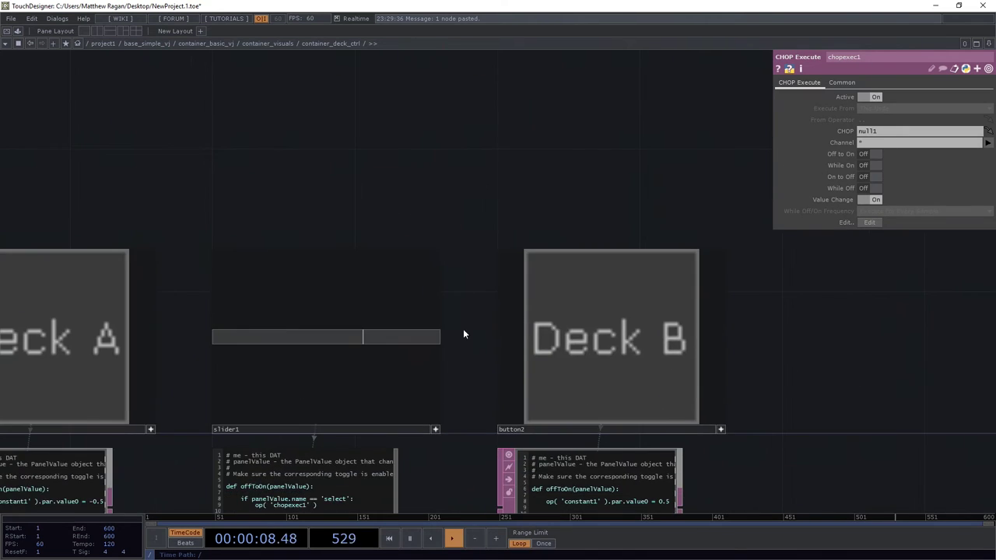
# - Complete the chopexec1 line in panelexec3's offToOn function with .par.active = 0
pyautogui.moveTo(463, 330); pyautogui.dragTo(528, 200)
pyautogui.scroll(3, 436, 374)
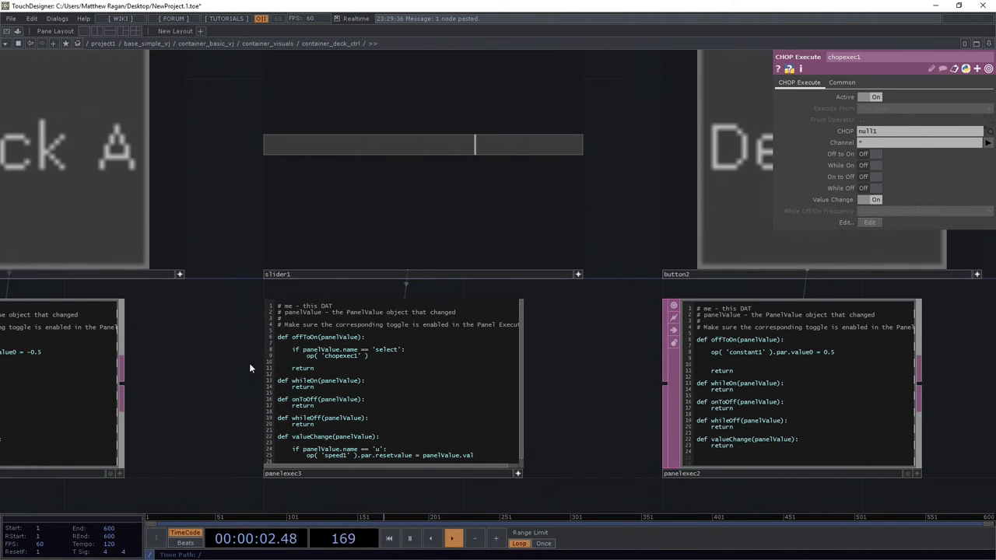
pyautogui.click(433, 141)
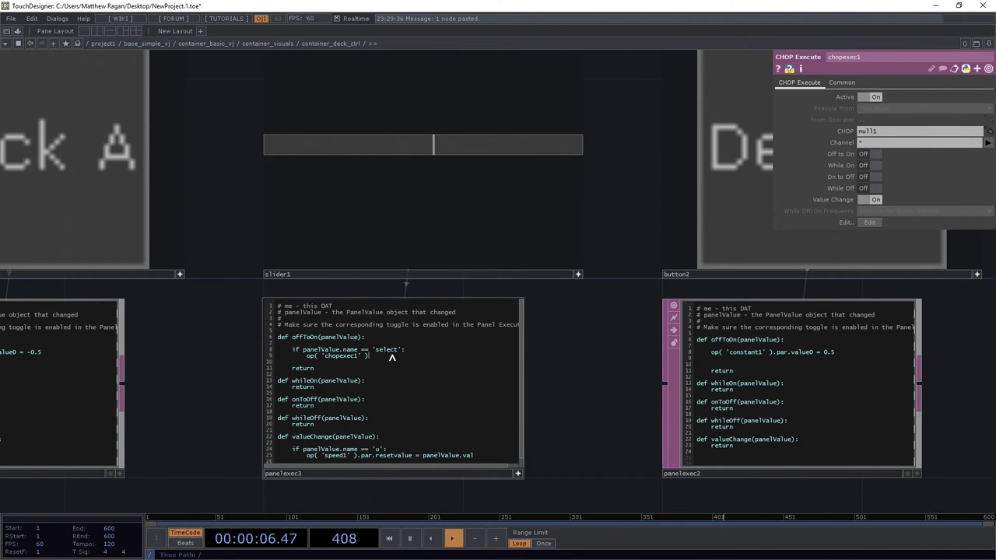
pyautogui.write('.par.active = 0')
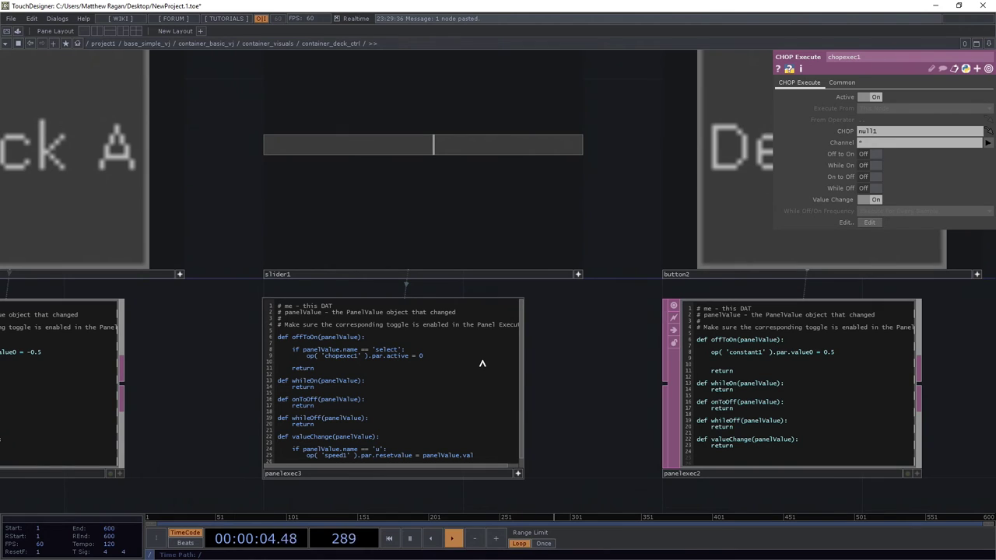
# - Add the line op( 'speed1' ).par.reset = 1 below the chopexec1 line in panelexec3's offToOn function
pyautogui.press('Return')
pyautogui.write('op')
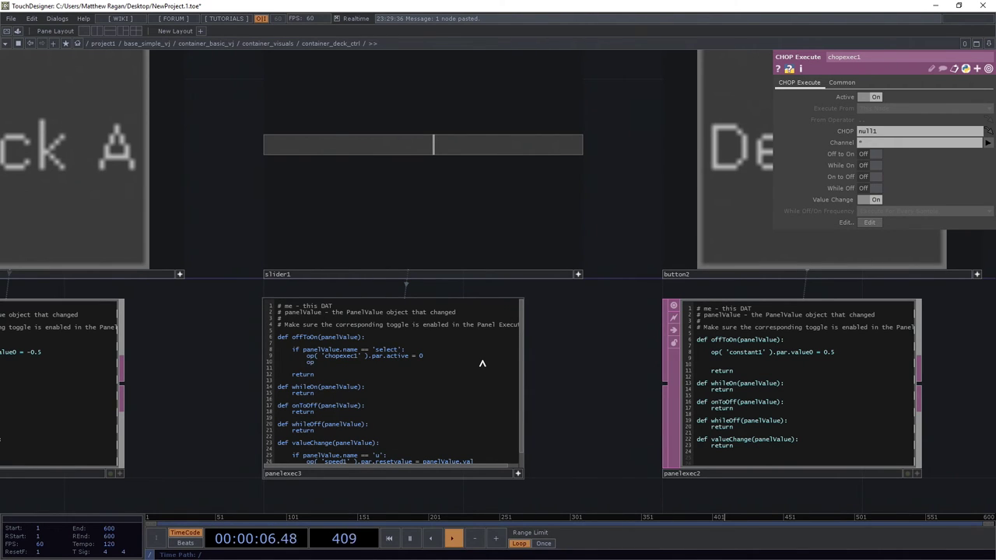
pyautogui.write('()')
pyautogui.write("'")
pyautogui.write('speed1')
pyautogui.write('.par')
pyautogui.write('.reset = 1')
# - Copy the whole select block from offToOn into panelexec3's onToOff function and fix its indentation
pyautogui.scroll(3, 225, 355)
pyautogui.moveTo(433, 301); pyautogui.dragTo(278, 288)
pyautogui.hotkey('ctrl', 'c')
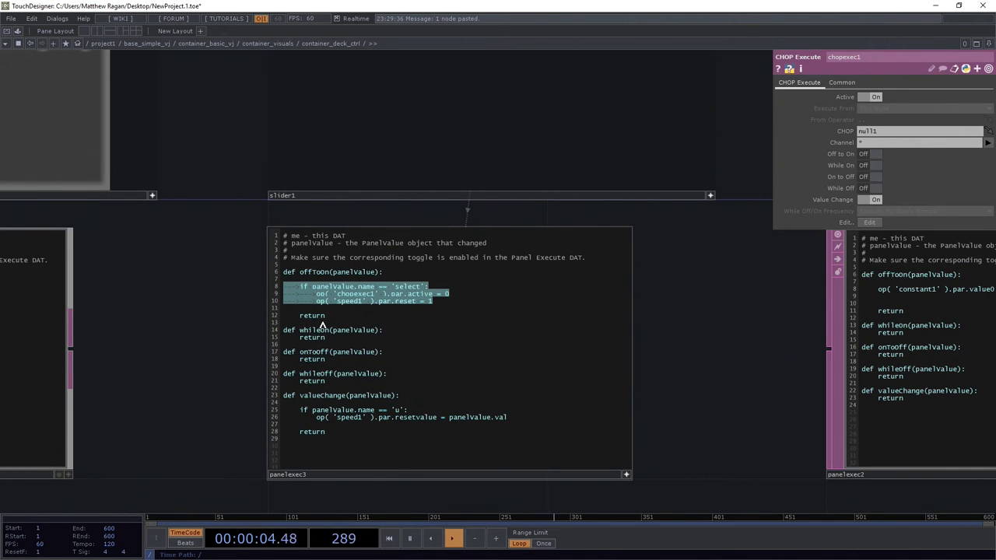
pyautogui.click(294, 364)
pyautogui.press('Return')
pyautogui.press('Return')
pyautogui.press('Return')
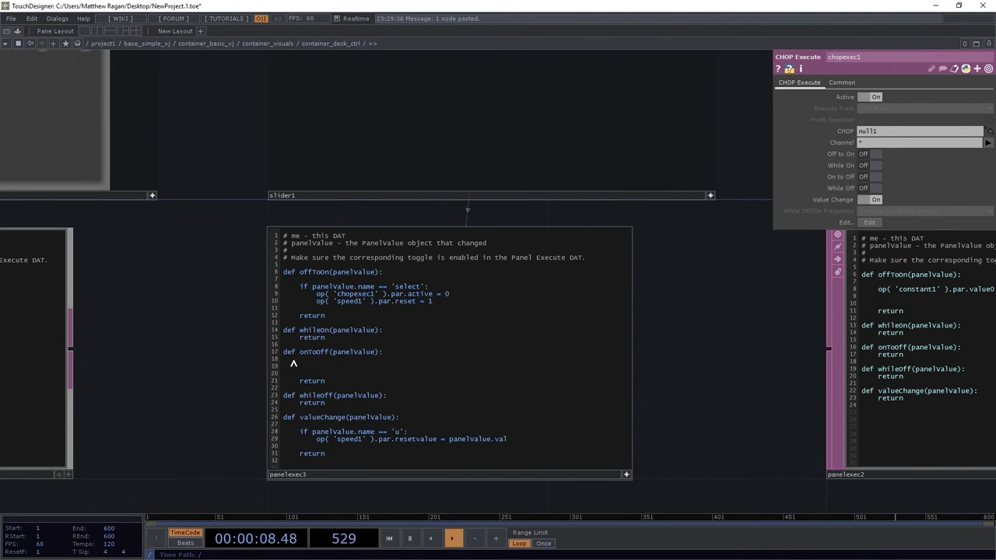
pyautogui.hotkey('ctrl', 'v')
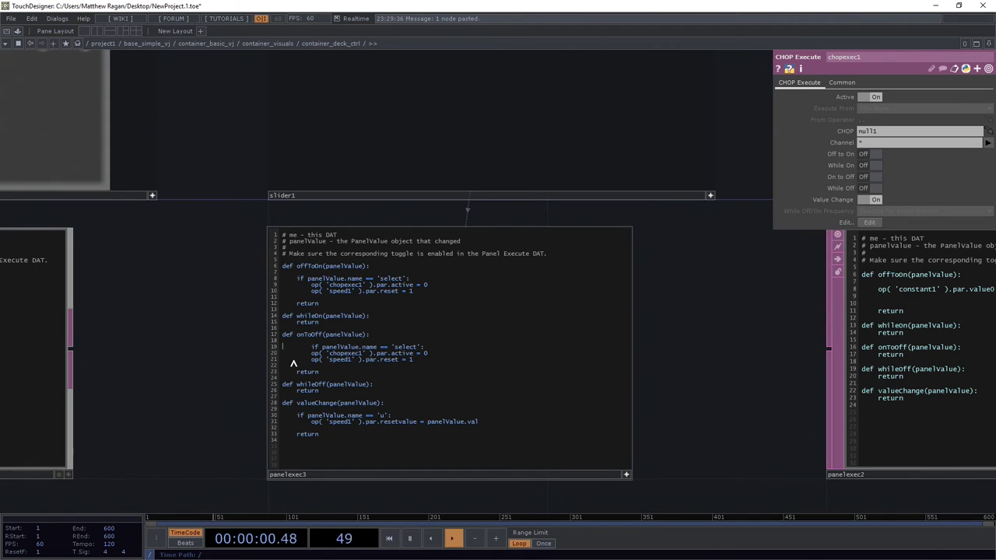
pyautogui.press('Delete')
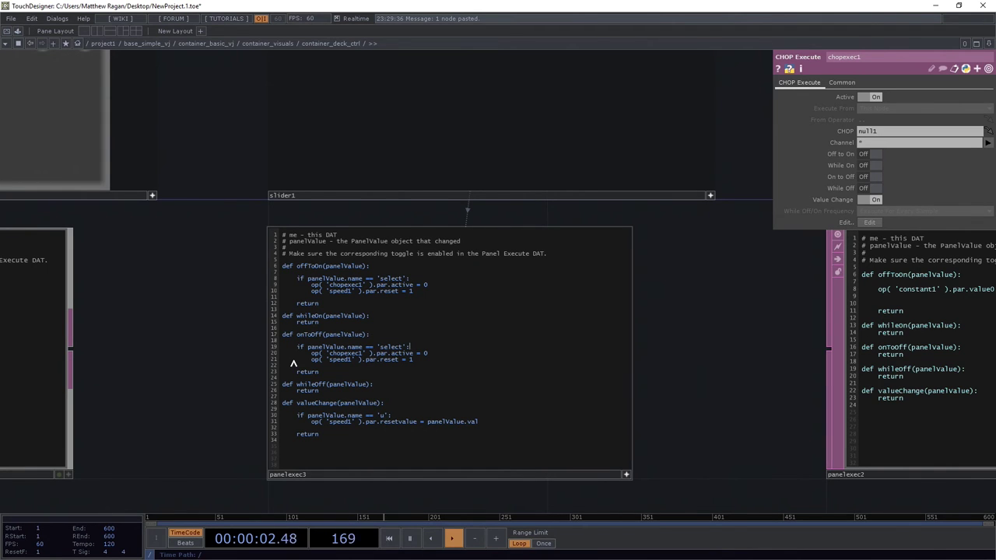
# - In panelexec3's onToOff block, set chopexec1's par.active to 1 and remove the speed1 reset line
pyautogui.press('Delete')
pyautogui.write('b')
pyautogui.press('BackSpace')
pyautogui.write('1')
pyautogui.moveTo(437, 361); pyautogui.dragTo(310, 363)
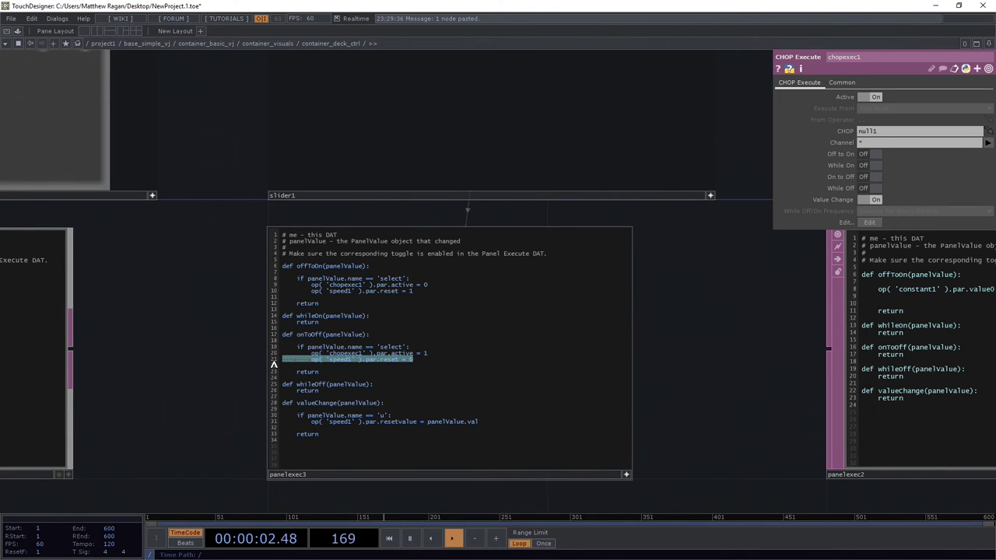
pyautogui.press('BackSpace')
pyautogui.press('BackSpace')
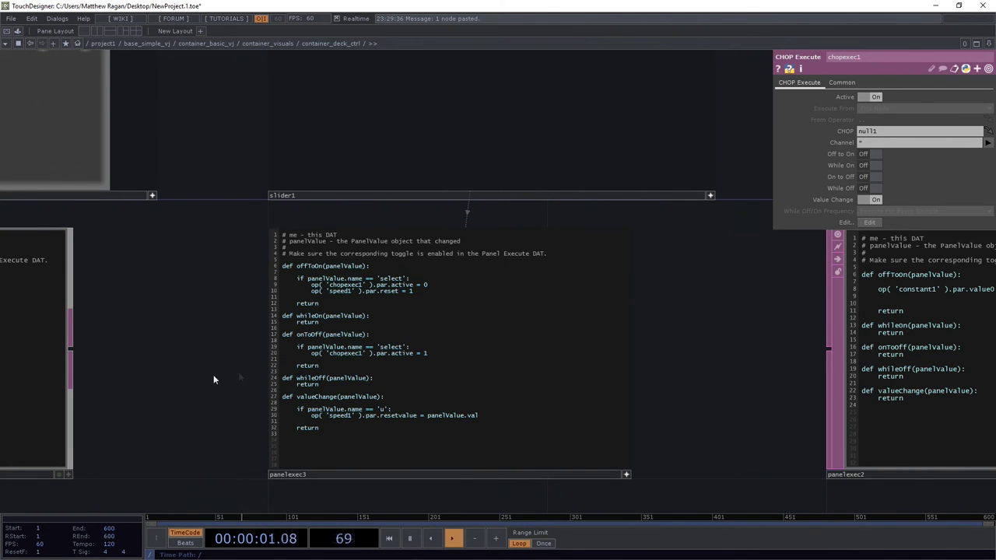
# - Move slider1 by hand and select speed1 to check its Reset and Reset Value
pyautogui.scroll(-5, 213, 377)
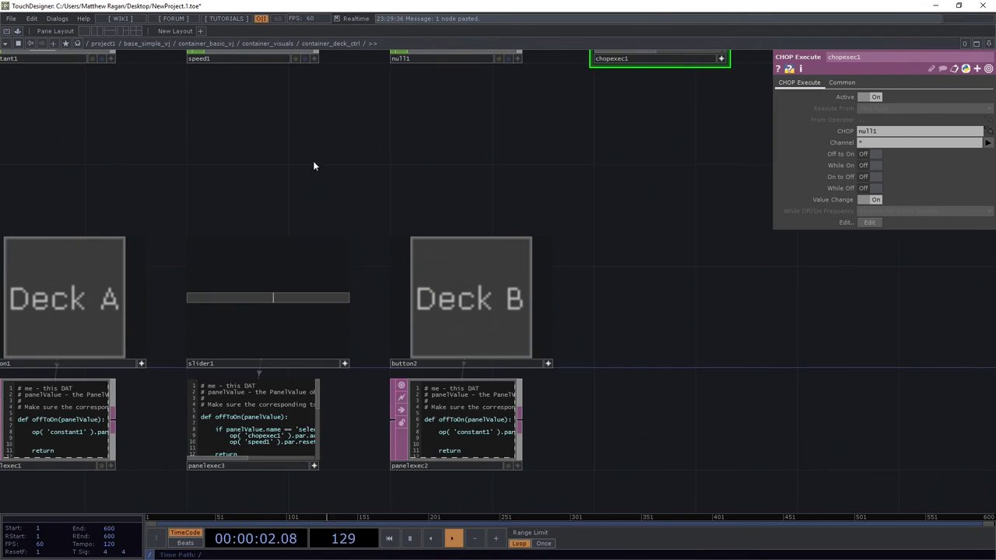
pyautogui.moveTo(313, 371); pyautogui.dragTo(247, 377)
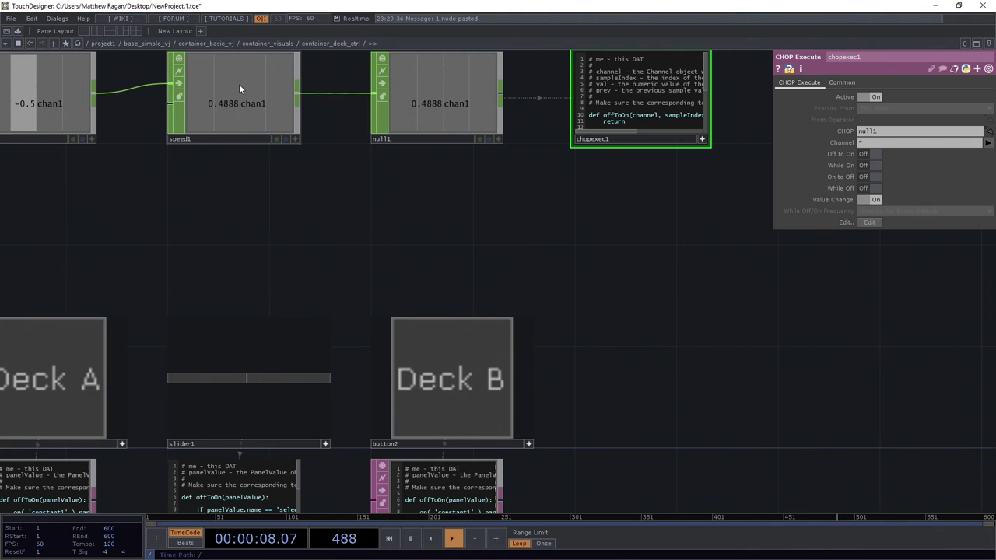
pyautogui.click(245, 113)
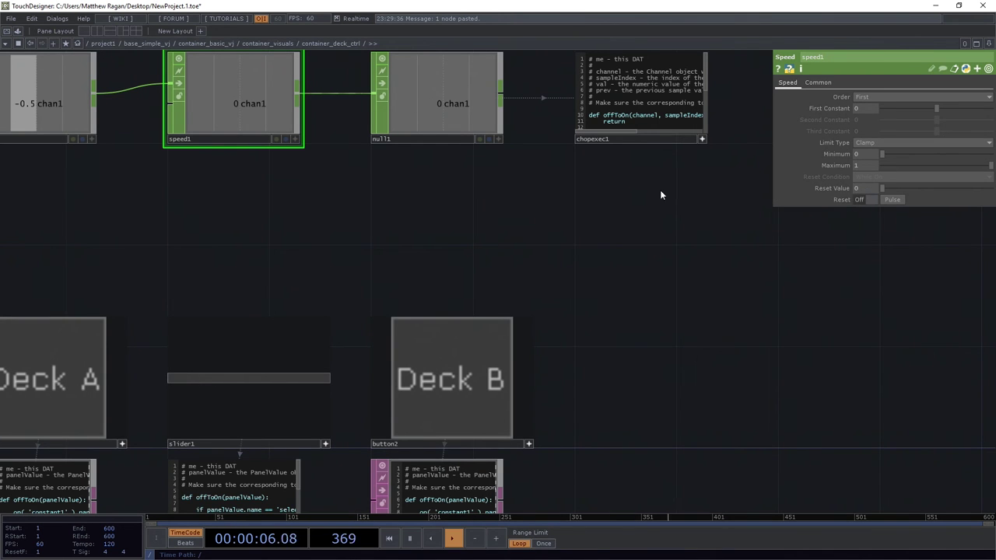
# - Add op( 'speed1' ).par.reset = 0 below the constant1 line in the offToOn function of Deck A's panelexec1
pyautogui.moveTo(481, 190); pyautogui.dragTo(803, 75)
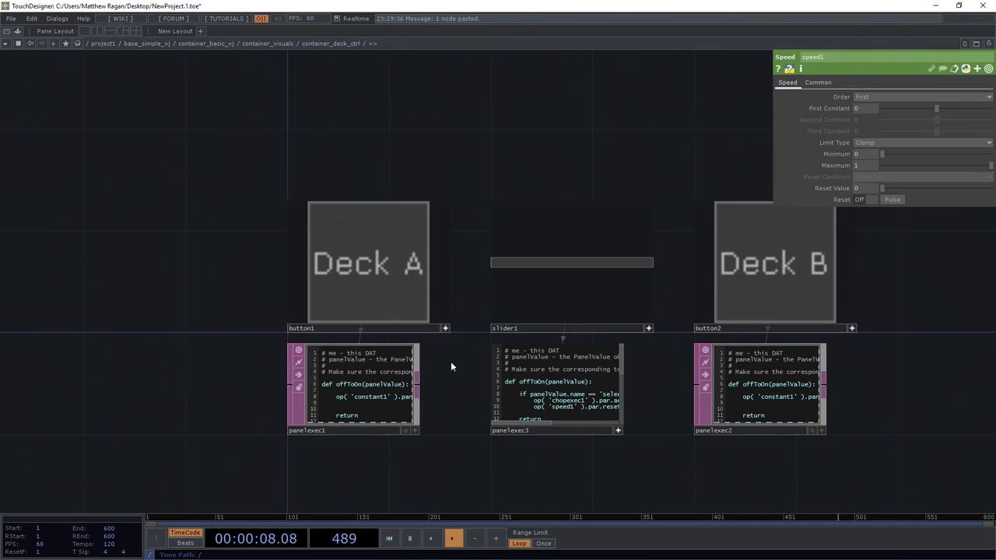
pyautogui.moveTo(425, 356); pyautogui.dragTo(345, 230)
pyautogui.click(280, 288)
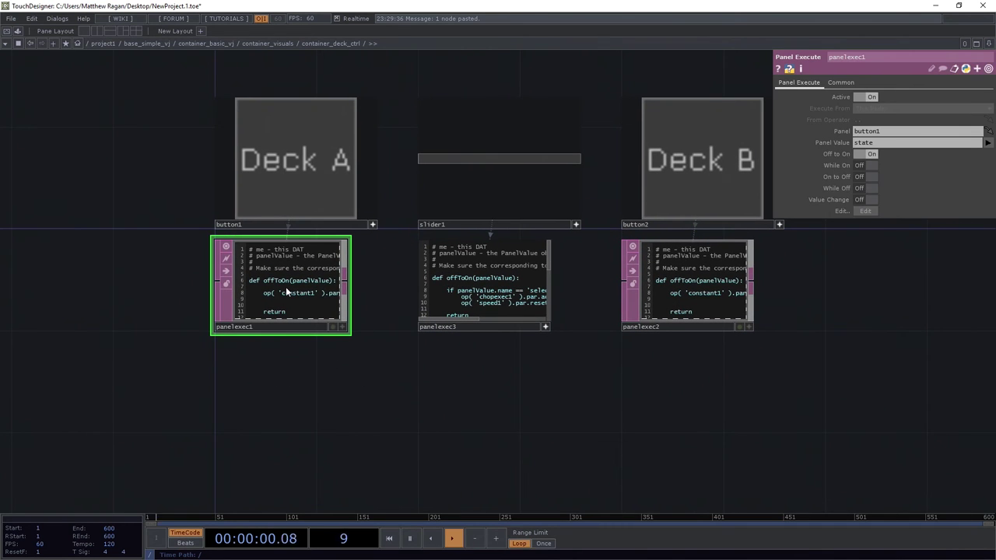
pyautogui.click(286, 287)
pyautogui.scroll(5, 243, 379)
pyautogui.moveTo(244, 379); pyautogui.dragTo(220, 512)
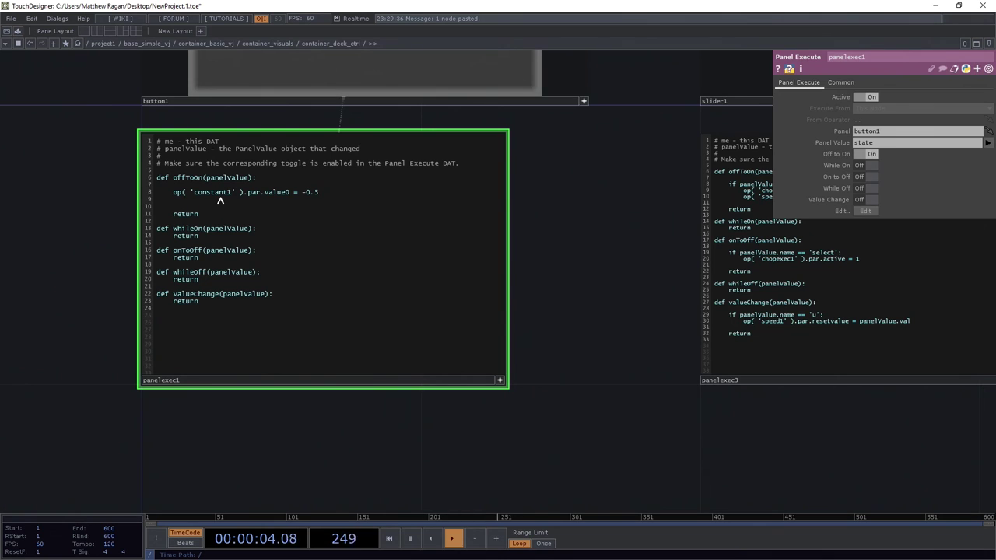
pyautogui.write("op( 'speed1' ).par.reset = 0")
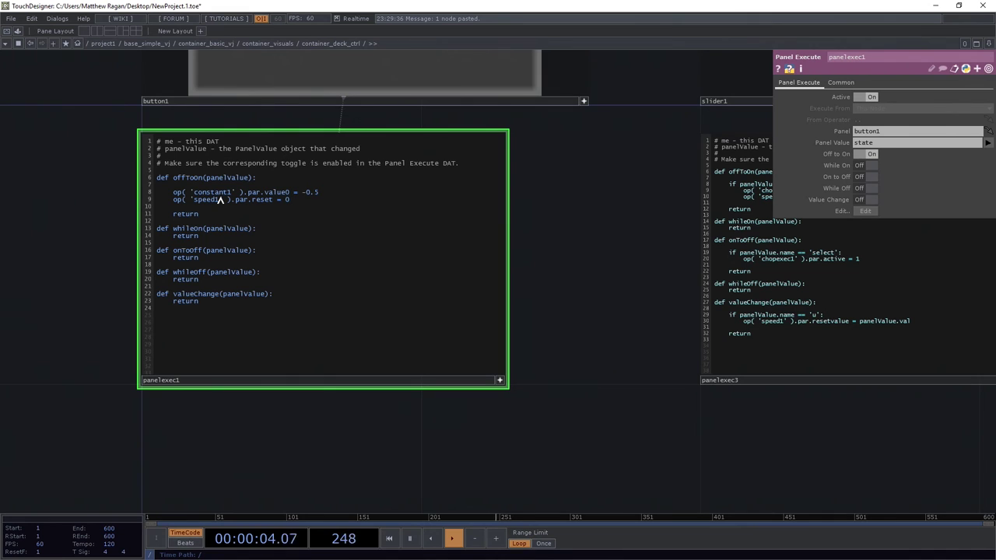
# - Copy the speed1 reset line from panelexec1 into panelexec2's offToOn function below its constant1 line, matching the indentation
pyautogui.moveTo(290, 201); pyautogui.dragTo(168, 203)
pyautogui.hotkey('ctrl', 'c')
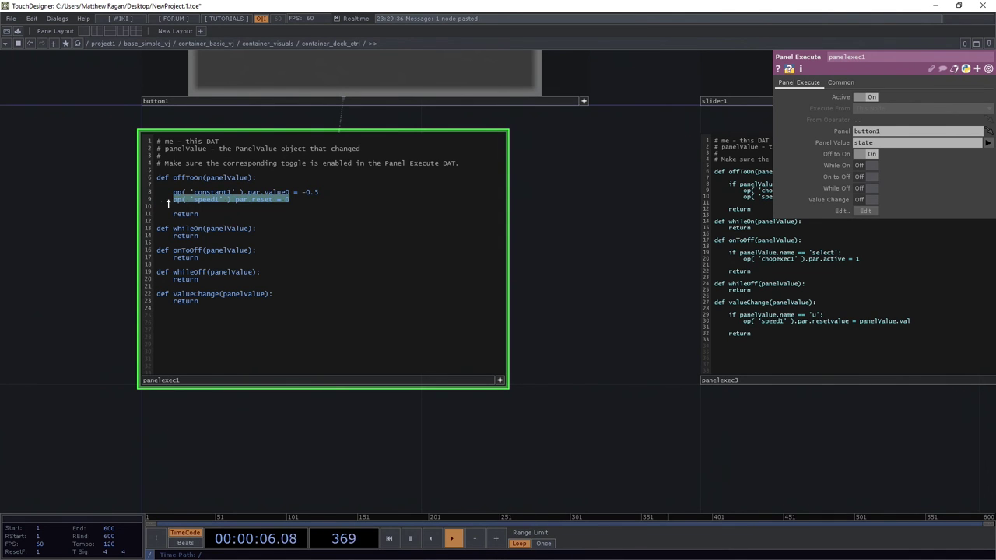
pyautogui.click(500, 381)
pyautogui.moveTo(783, 429); pyautogui.dragTo(203, 397)
pyautogui.moveTo(234, 397); pyautogui.dragTo(569, 408, button='middle')
pyautogui.click(467, 268)
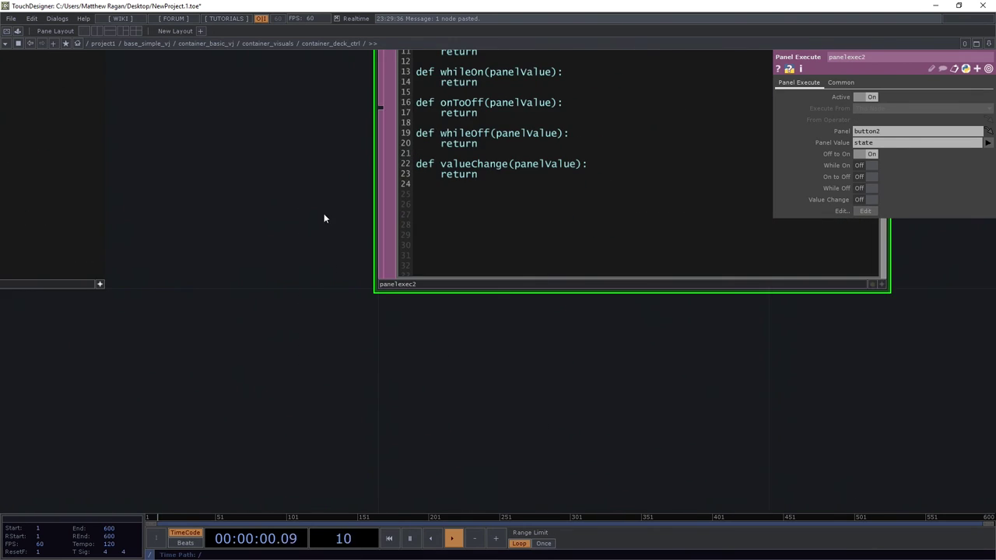
pyautogui.moveTo(327, 241); pyautogui.dragTo(333, 452)
pyautogui.press('a')
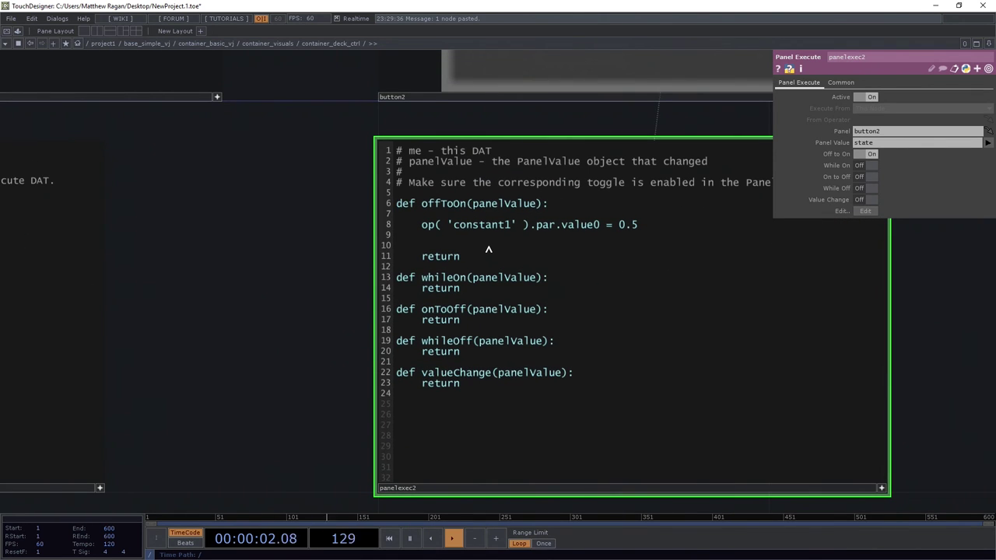
pyautogui.hotkey('ctrl', 'v')
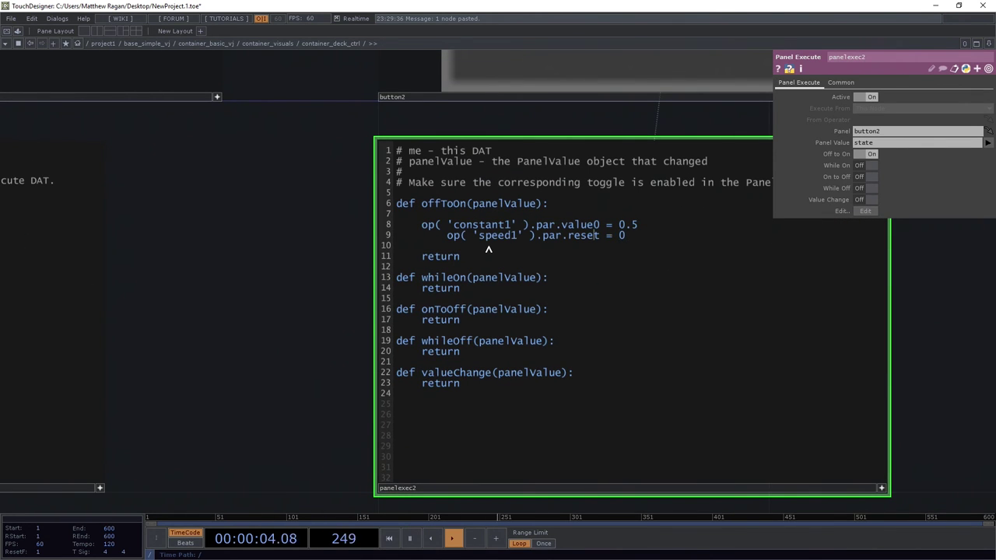
pyautogui.press('BackSpace')
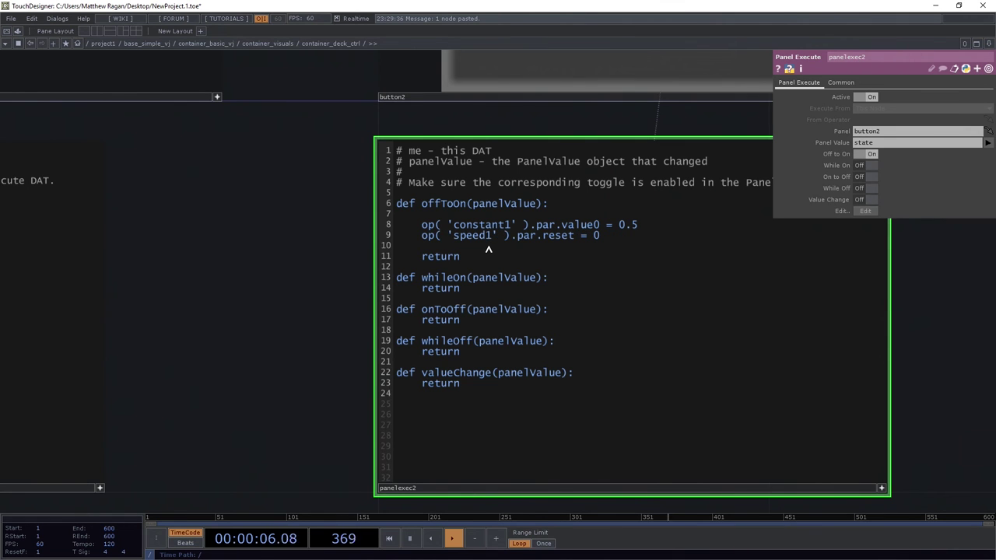
# - Deactivate the viewers of panelexec1, panelexec2 and panelexec3
pyautogui.scroll(-5, 370, 289)
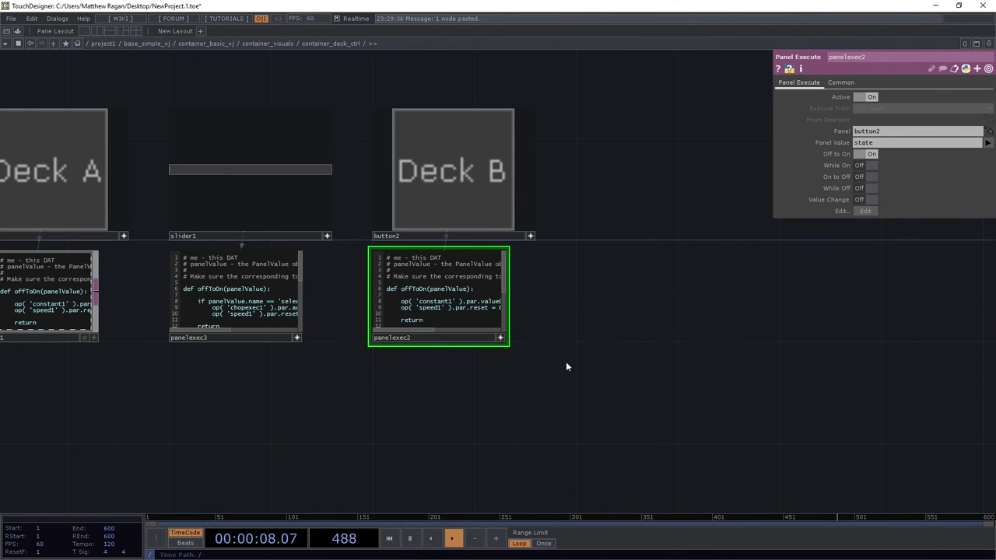
pyautogui.click(502, 339)
pyautogui.moveTo(470, 425); pyautogui.dragTo(632, 430)
pyautogui.moveTo(405, 431); pyautogui.dragTo(358, 338, button='right')
pyautogui.scroll(-4, 469, 353)
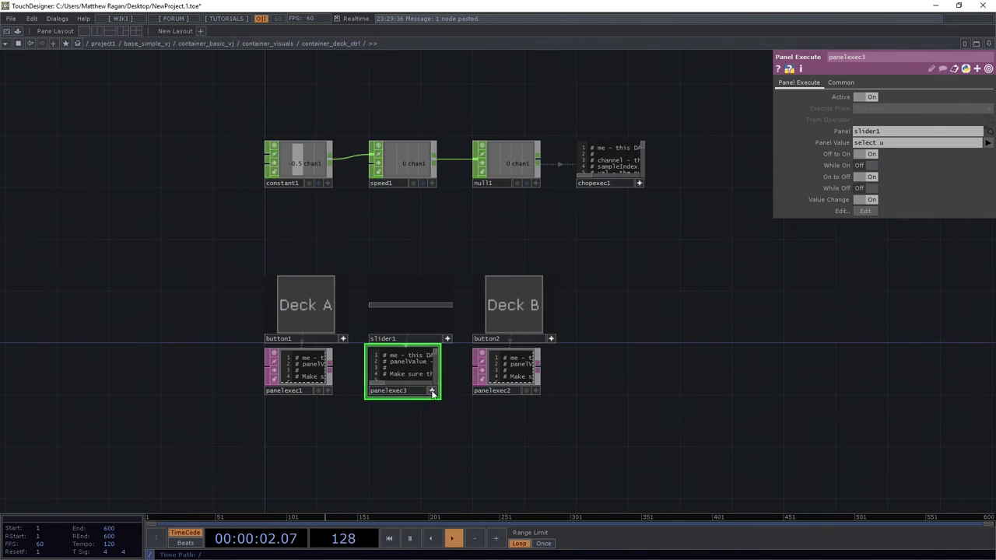
# - Test the Deck A and Deck B buttons together with manual moves of slider1, watching constant1, speed1 and null1
pyautogui.scroll(3, 418, 241)
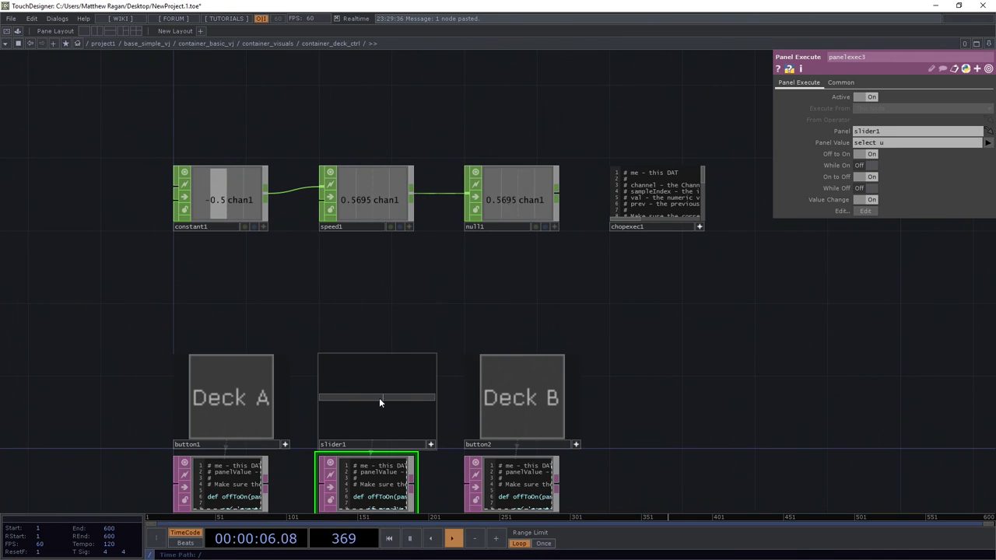
pyautogui.click(264, 398)
pyautogui.click(518, 399)
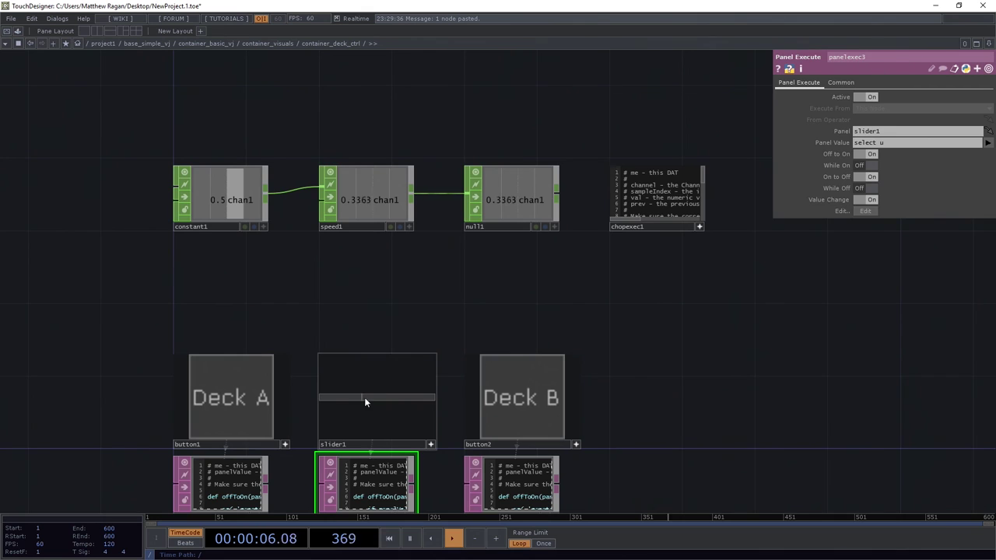
pyautogui.click(340, 399)
pyautogui.click(262, 397)
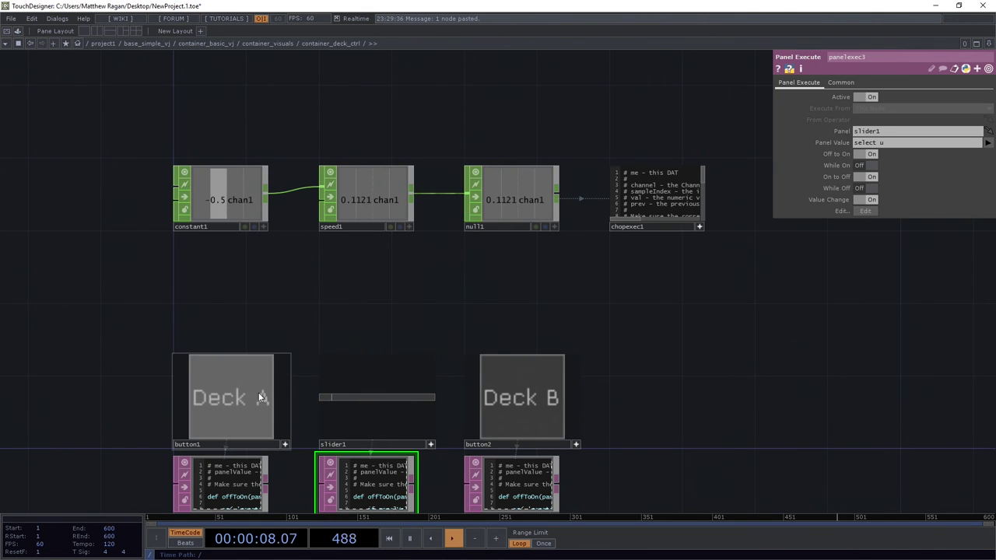
pyautogui.click(540, 397)
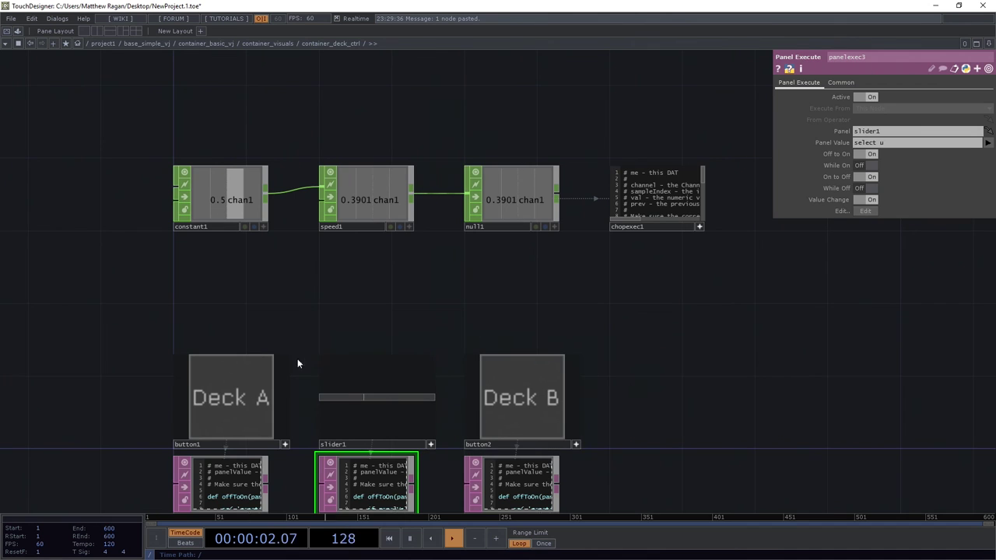
# - Select button1, slider1 and button2 together and deactivate their viewers
pyautogui.moveTo(244, 292); pyautogui.dragTo(216, 205)
pyautogui.moveTo(167, 214); pyautogui.dragTo(566, 300, button='right')
pyautogui.moveTo(565, 302); pyautogui.dragTo(544, 351)
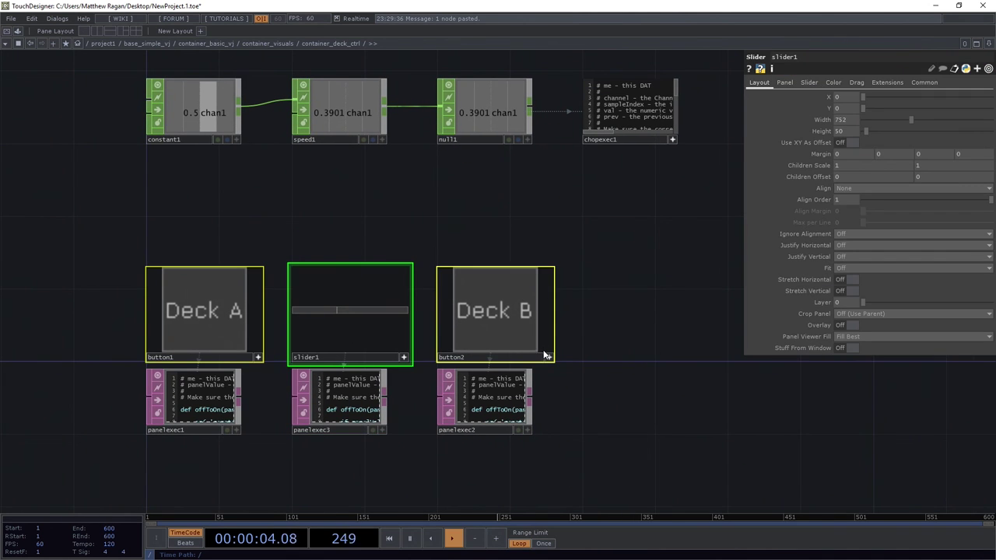
pyautogui.click(549, 358)
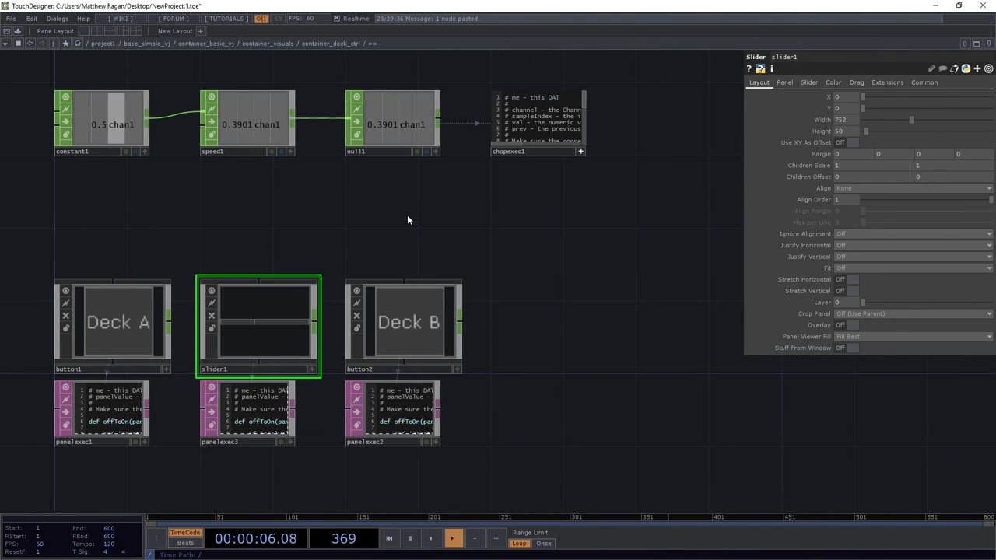
# - Go up to the container_basic_vj network and split the workspace into two side-by-side panes
pyautogui.scroll(-3, 411, 211)
pyautogui.scroll(-10, 410, 210)
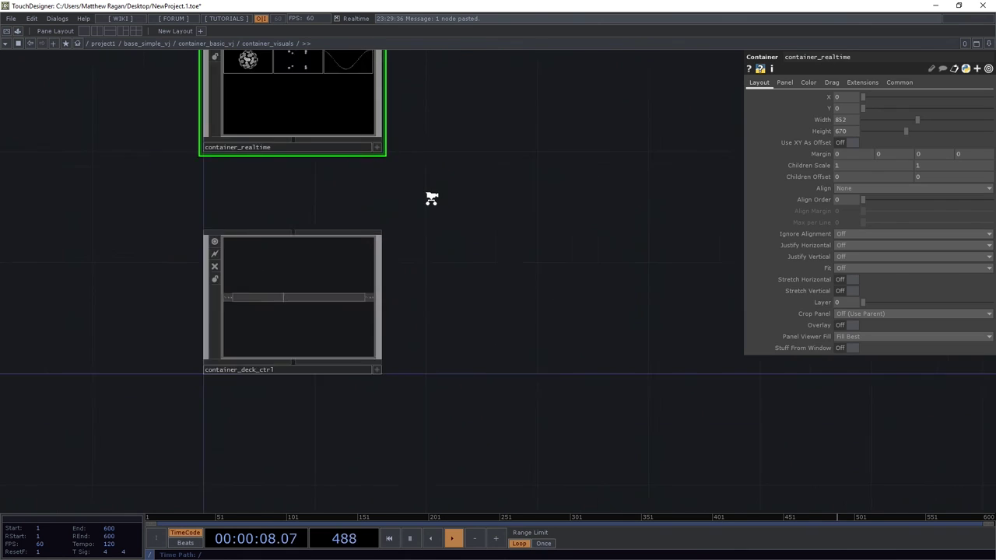
pyautogui.scroll(-3, 431, 197)
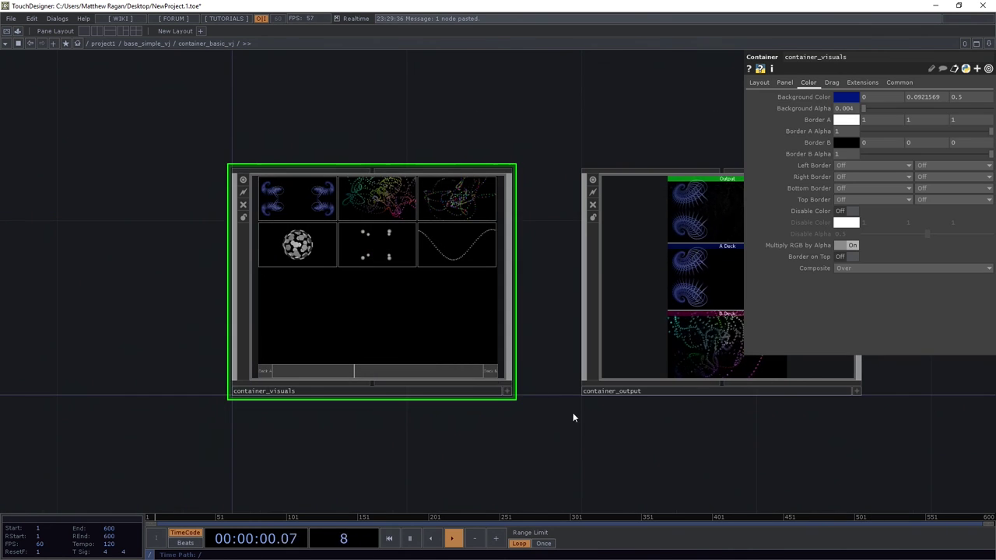
pyautogui.click(99, 31)
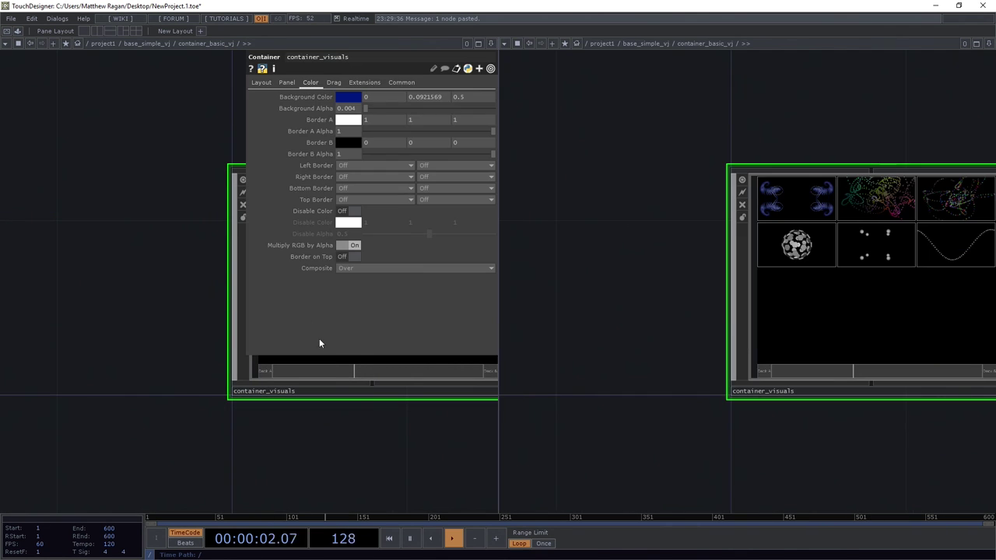
pyautogui.moveTo(352, 450); pyautogui.dragTo(134, 415)
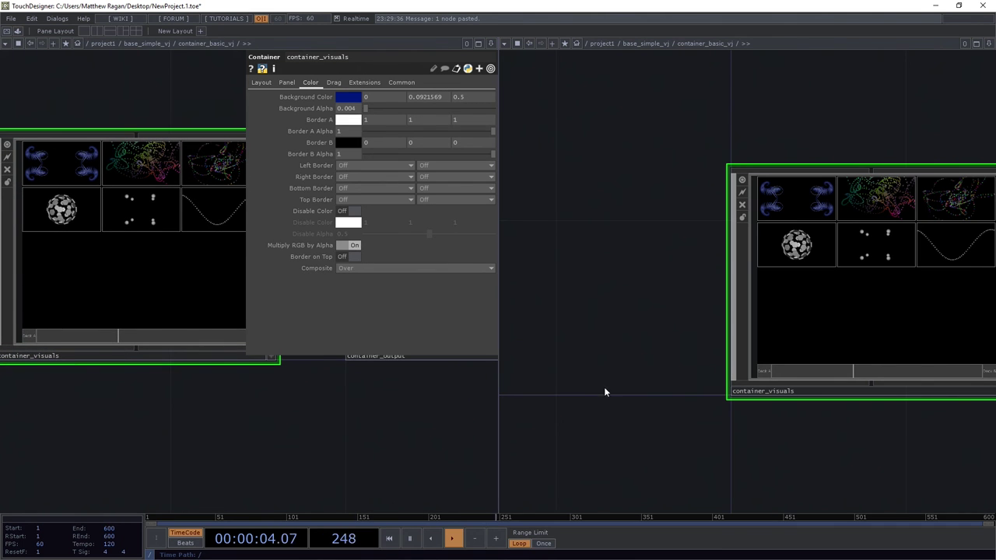
# - In the second pane, enter container_output and its nested container_output network holding cross1
pyautogui.moveTo(735, 421); pyautogui.dragTo(541, 372)
pyautogui.moveTo(918, 370); pyautogui.dragTo(636, 391)
pyautogui.scroll(6, 716, 275)
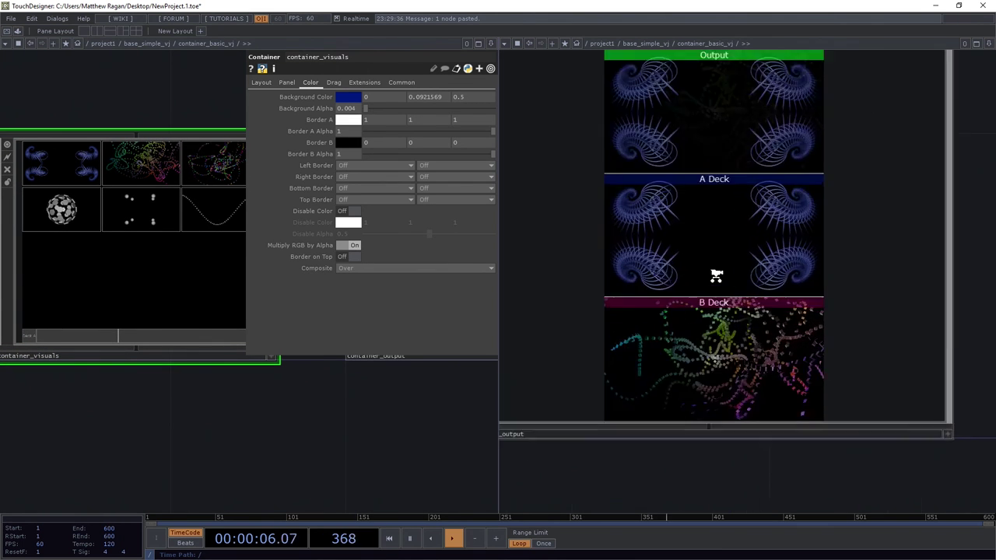
pyautogui.scroll(1, 716, 275)
pyautogui.moveTo(892, 60); pyautogui.dragTo(801, 240)
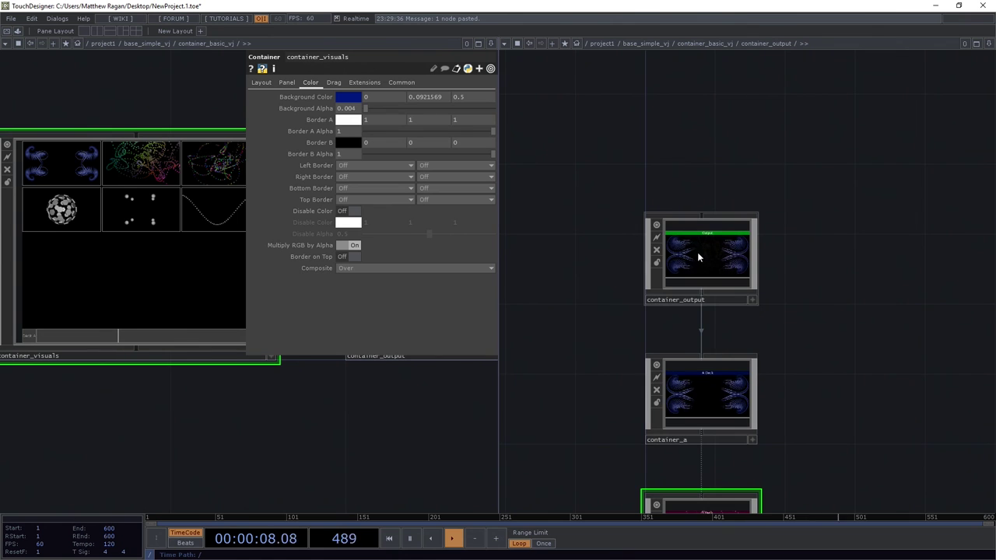
pyautogui.scroll(5, 716, 261)
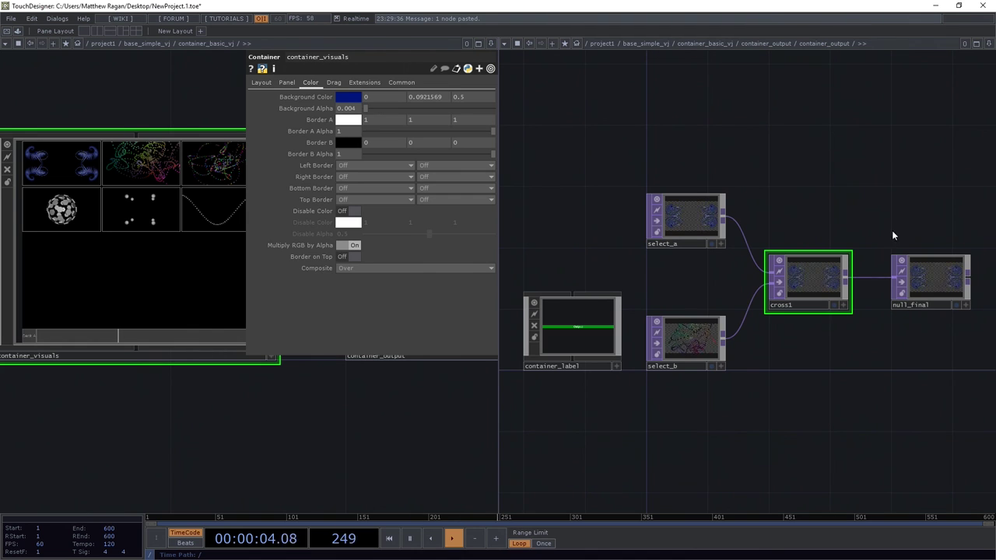
# - Add a Select CHOP to the nested container_output network, placed above select_a
pyautogui.press('Tab')
pyautogui.write('se')
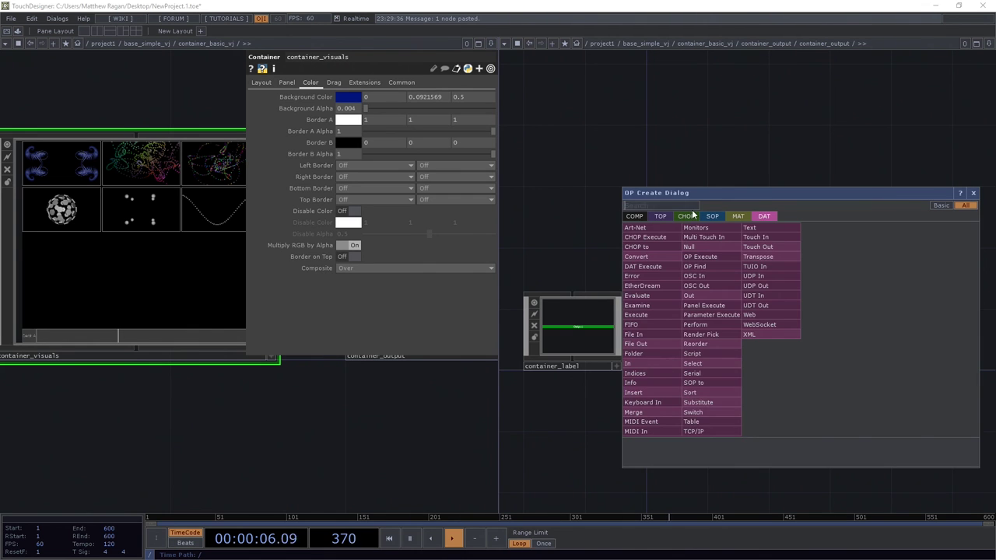
pyautogui.click(686, 216)
pyautogui.click(872, 335)
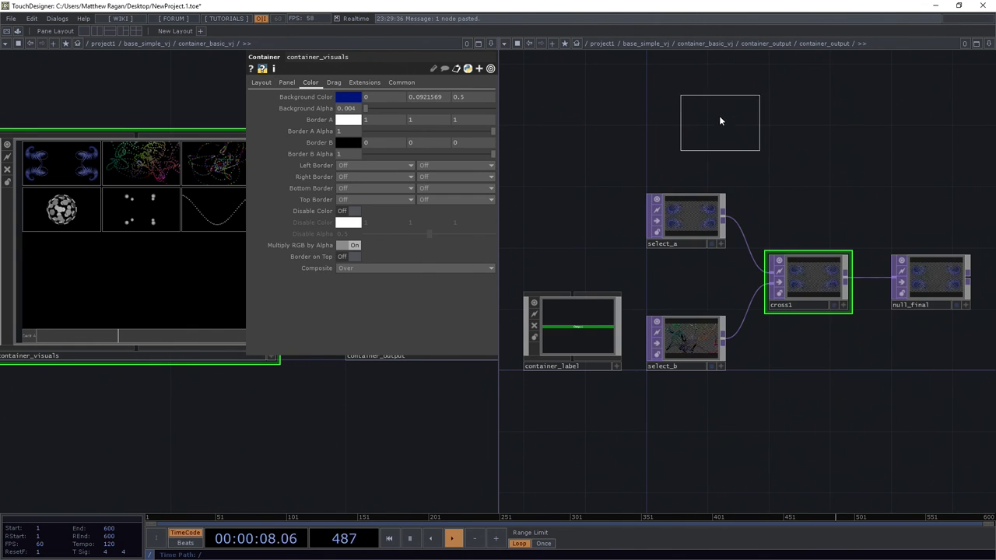
pyautogui.click(774, 138)
pyautogui.moveTo(779, 141); pyautogui.dragTo(772, 238)
pyautogui.scroll(2, 712, 211)
pyautogui.moveTo(707, 209); pyautogui.dragTo(672, 201)
# - Open container_deck_ctrl in the first pane and assign its null1 to select1's CHOP parameter as a relative reference
pyautogui.moveTo(278, 404); pyautogui.dragTo(327, 419)
pyautogui.moveTo(130, 268); pyautogui.dragTo(159, 410, button='middle')
pyautogui.scroll(5, 160, 410)
pyautogui.scroll(7, 159, 187)
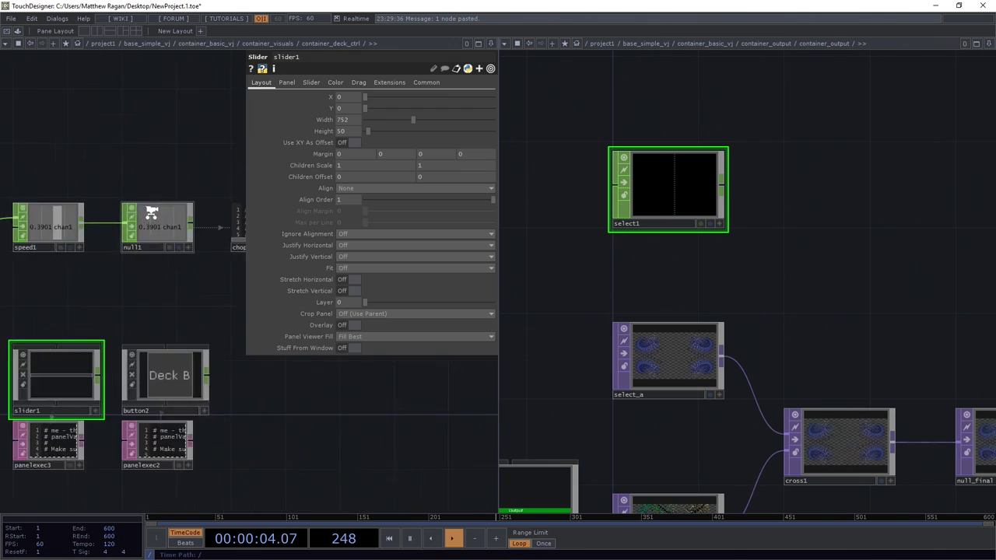
pyautogui.moveTo(168, 271); pyautogui.dragTo(677, 172)
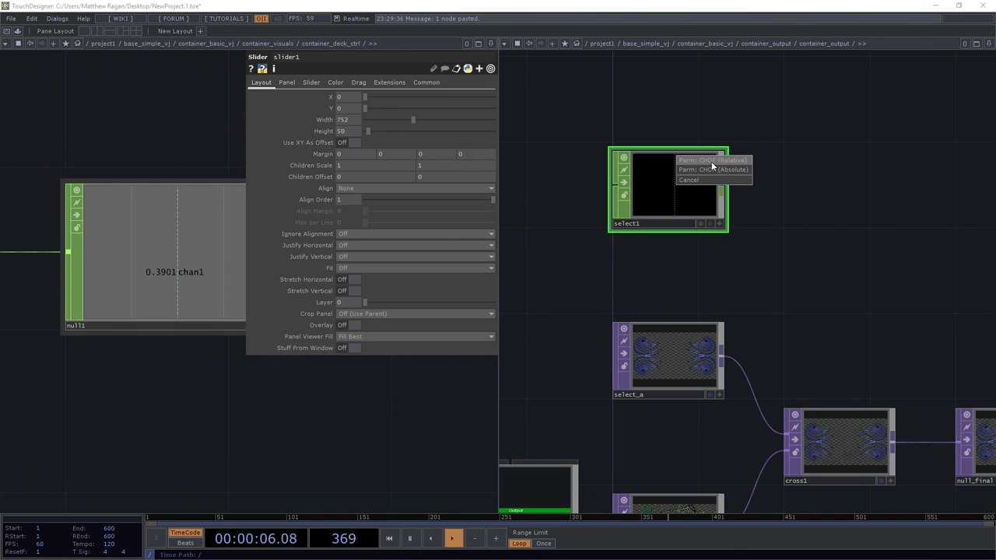
pyautogui.click(711, 165)
# - Export select1's chan1 channel to the cross1 TOP and deactivate select1's viewer
pyautogui.moveTo(778, 179); pyautogui.dragTo(659, 188)
pyautogui.moveTo(581, 204); pyautogui.dragTo(851, 98)
pyautogui.click(895, 94)
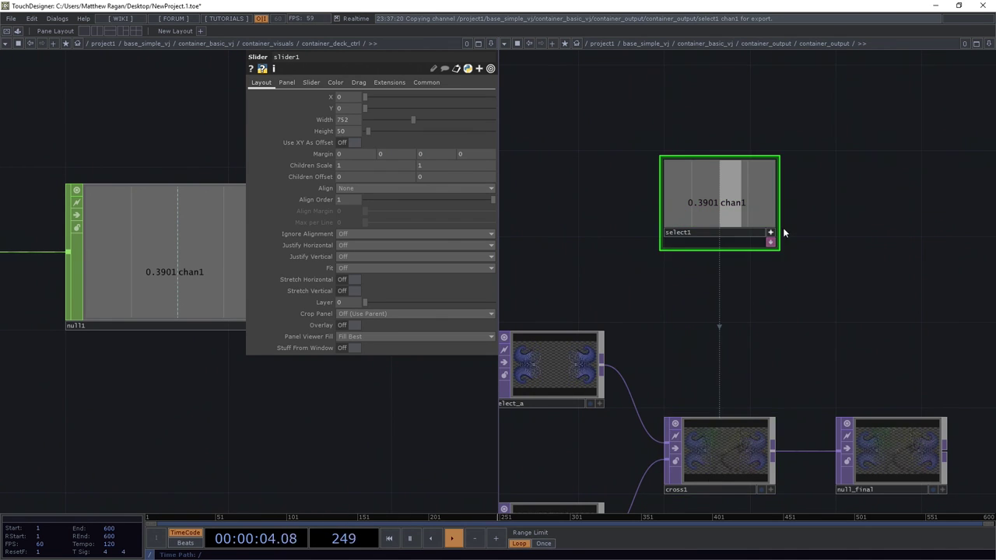
pyautogui.click(772, 233)
pyautogui.moveTo(747, 283); pyautogui.dragTo(754, 216)
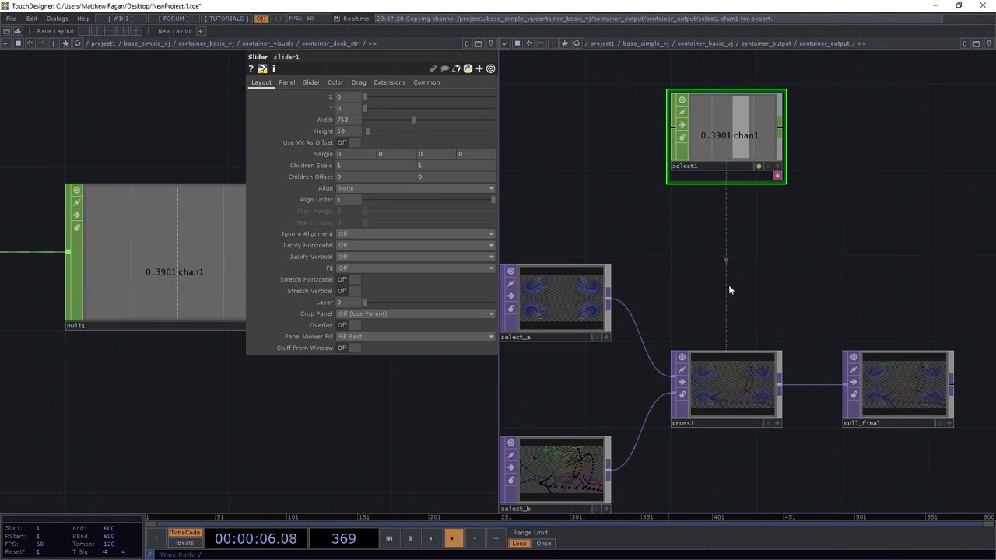
# - Return the second pane to container_basic_vj and open that container's panel in a floating viewer window
pyautogui.scroll(-6, 662, 252)
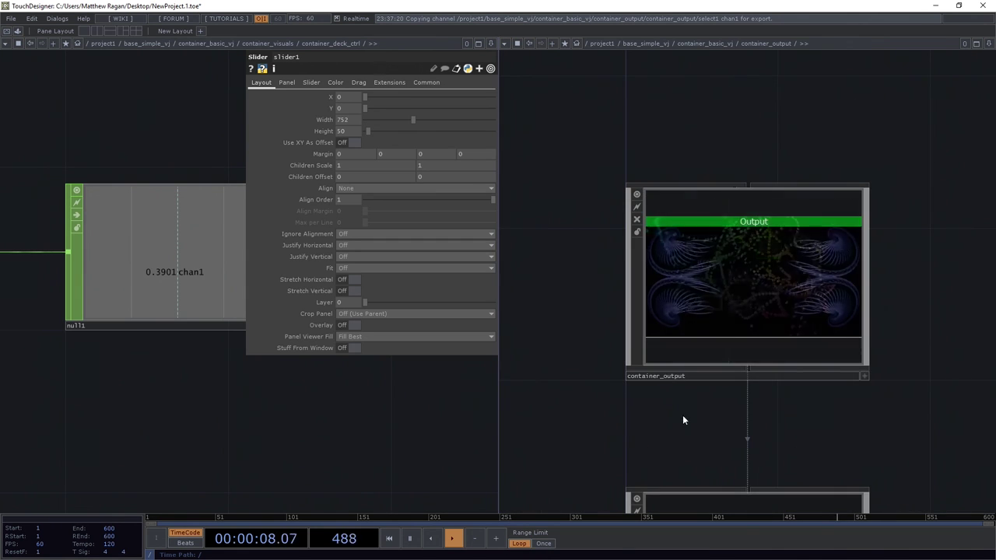
pyautogui.moveTo(652, 313); pyautogui.dragTo(651, 263)
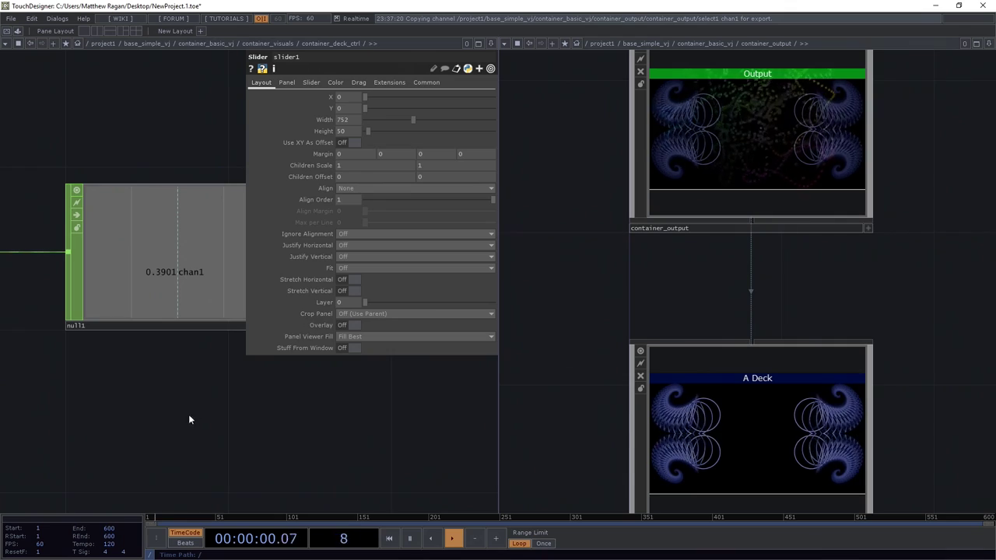
pyautogui.scroll(-6, 614, 228)
pyautogui.scroll(5, 610, 363)
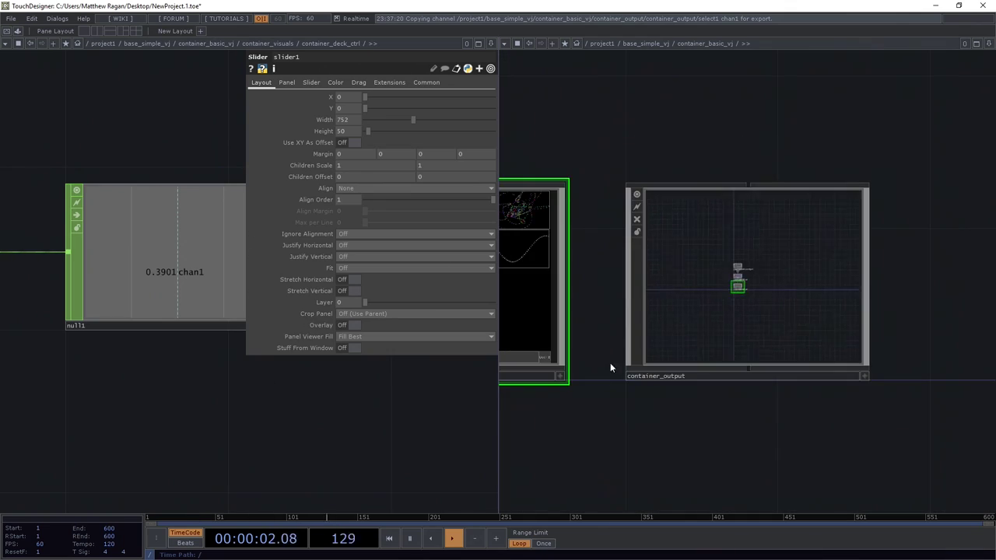
pyautogui.moveTo(623, 205); pyautogui.dragTo(627, 202)
pyautogui.click(517, 45)
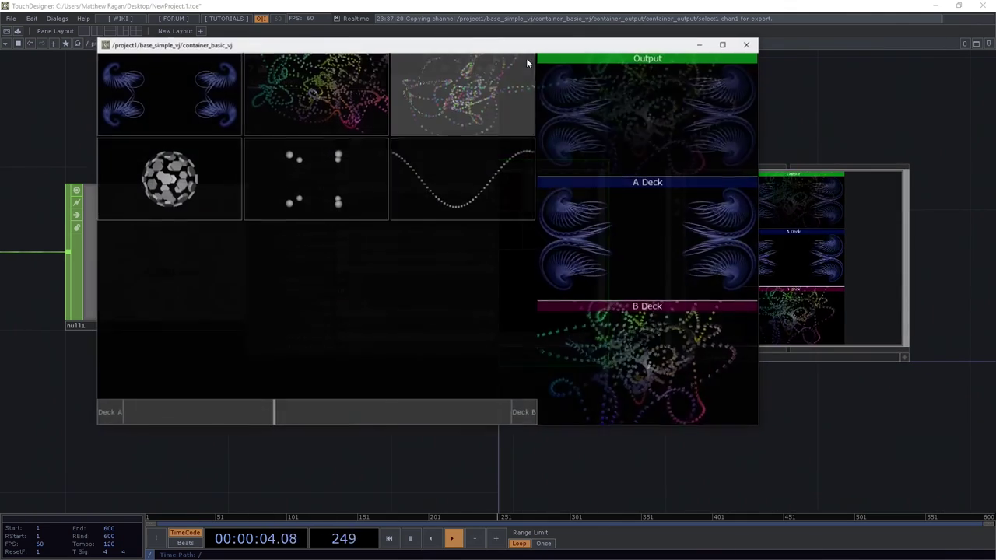
# - Test crossfading the output between decks with the Deck B and Deck A buttons in the floating panel
pyautogui.click(527, 418)
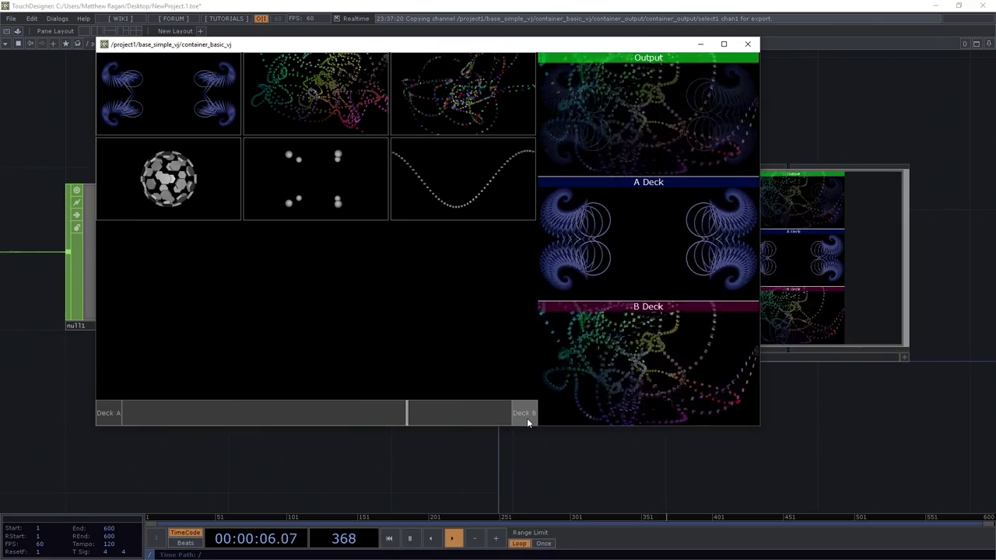
pyautogui.click(105, 413)
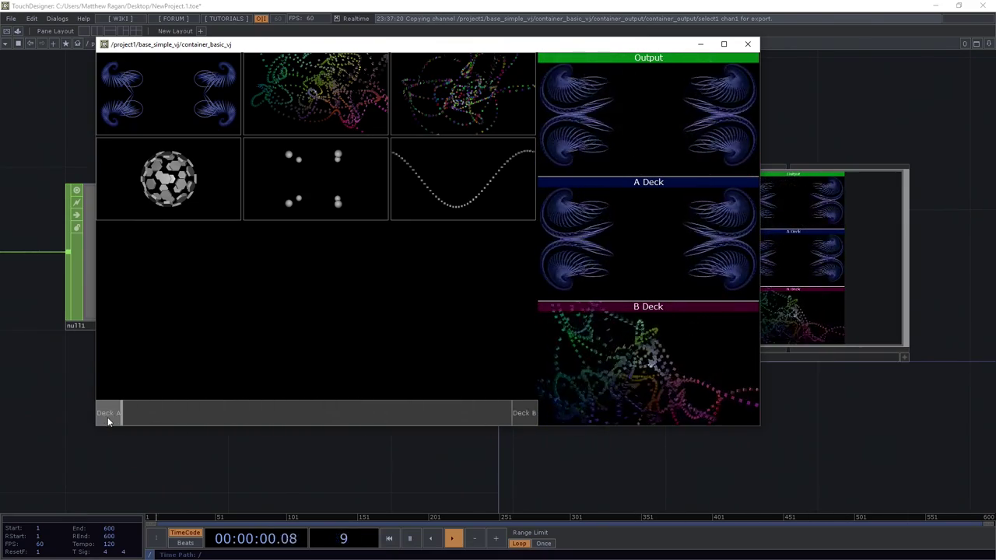
pyautogui.click(521, 414)
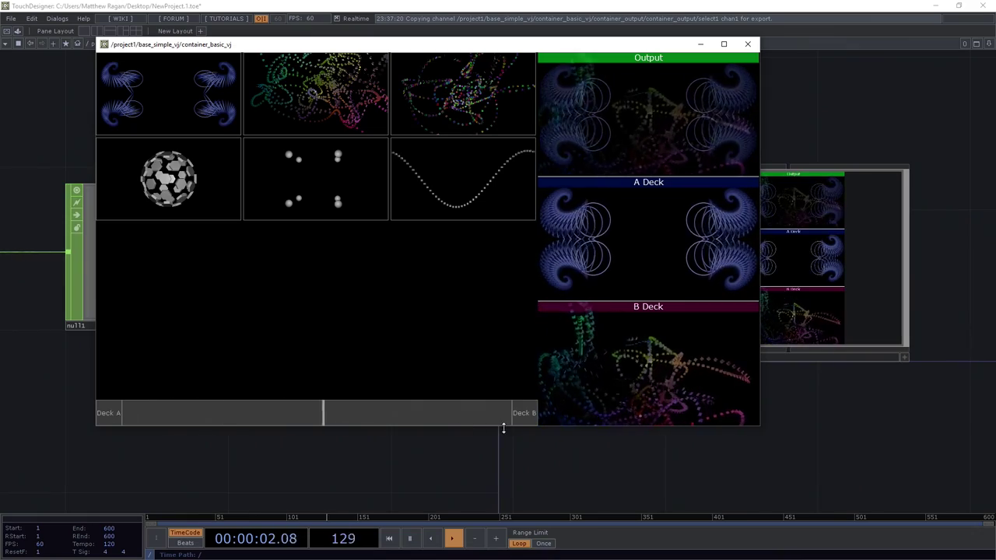
pyautogui.click(106, 413)
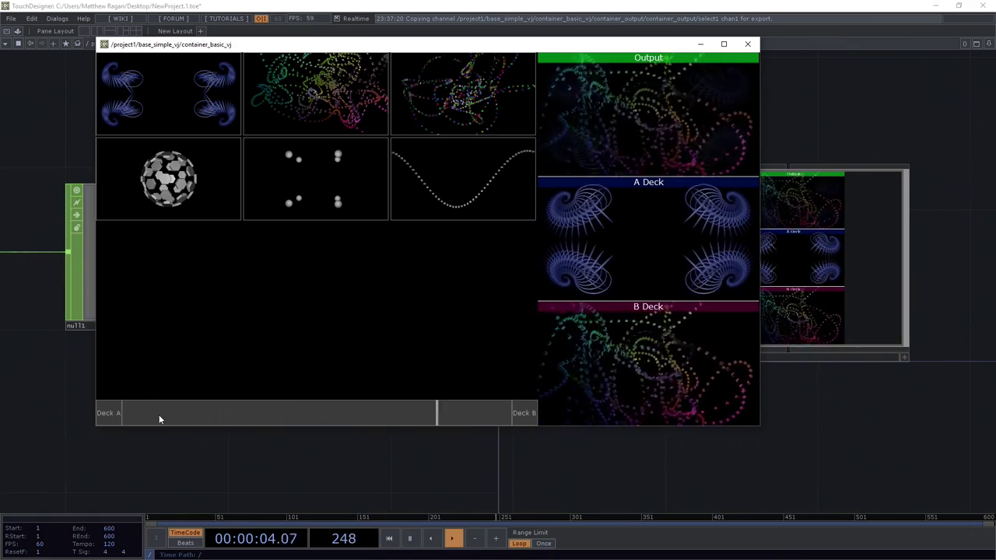